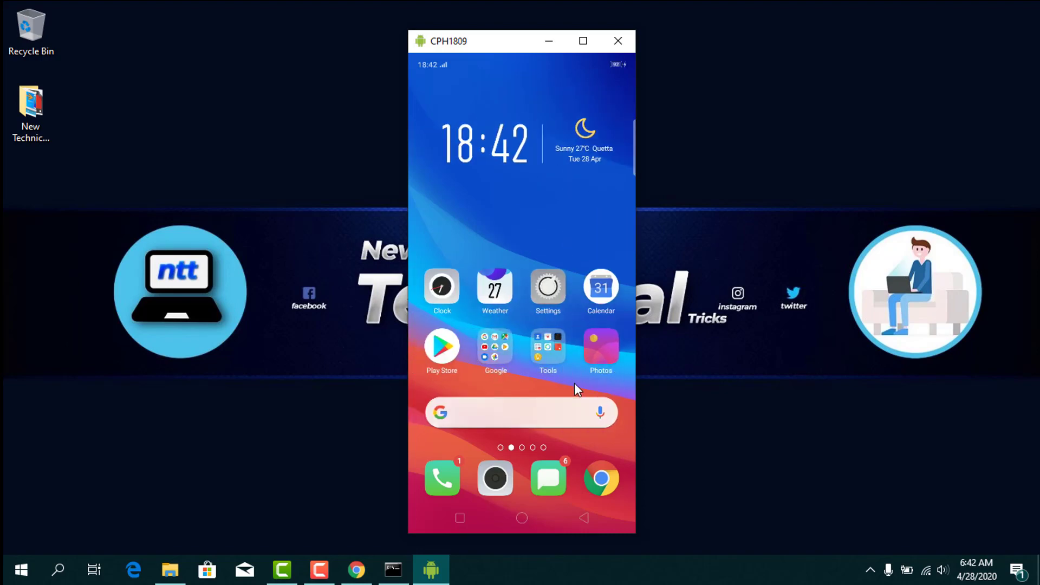
# On the mirrored phone, go through Recents to Home, swipe to the next page, and launch Chrome from the dock.
pyautogui.click(460, 517)
pyautogui.click(521, 514)
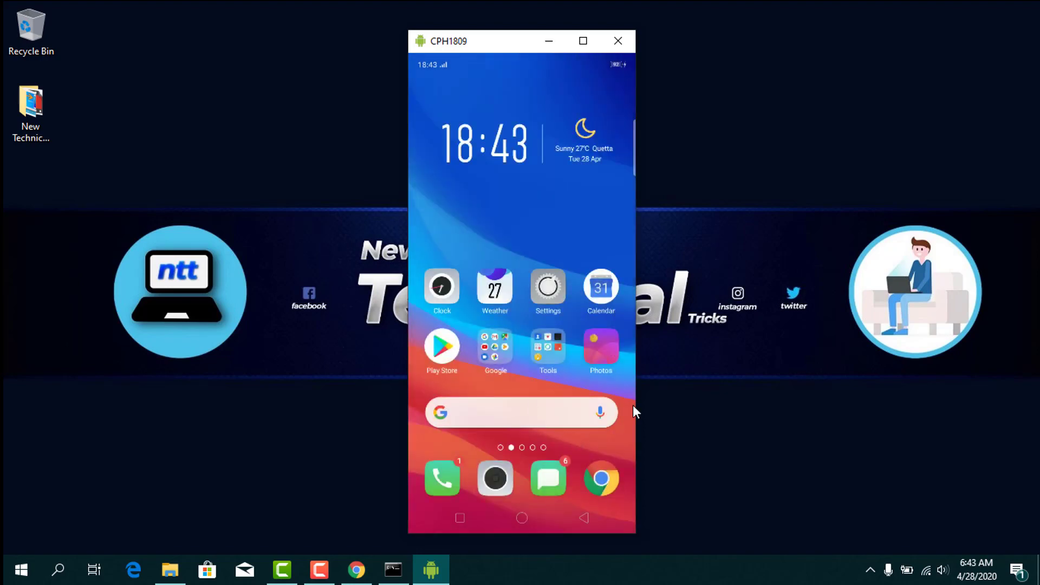
pyautogui.moveTo(603, 379); pyautogui.dragTo(541, 432)
pyautogui.click(601, 479)
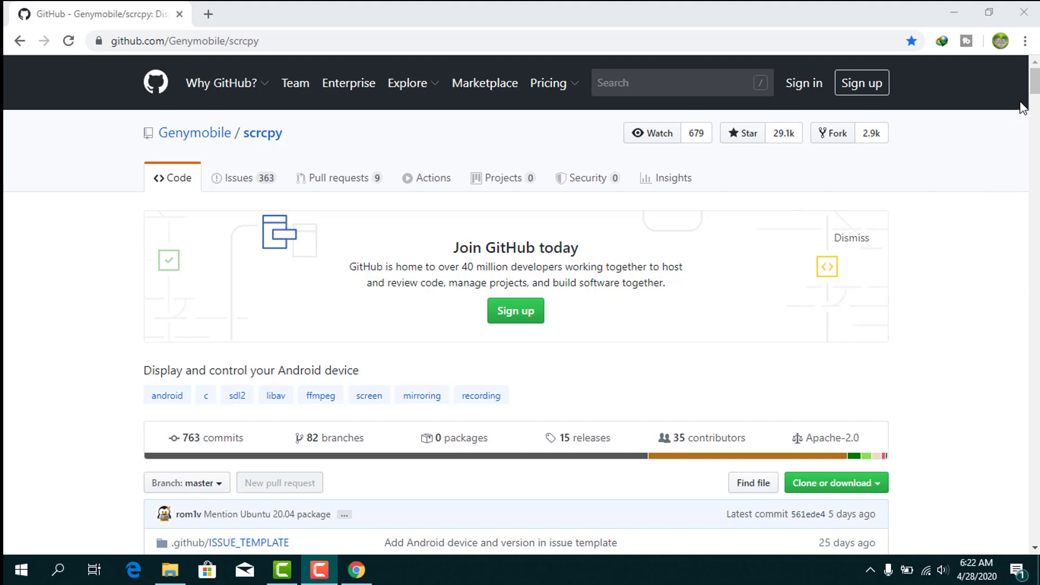
# Scroll the Genymobile/scrcpy README to the Windows section and download scrcpy-win64-v1.12.1.zip.
pyautogui.click(1035, 83)
pyautogui.moveTo(1035, 83); pyautogui.dragTo(1035, 184)
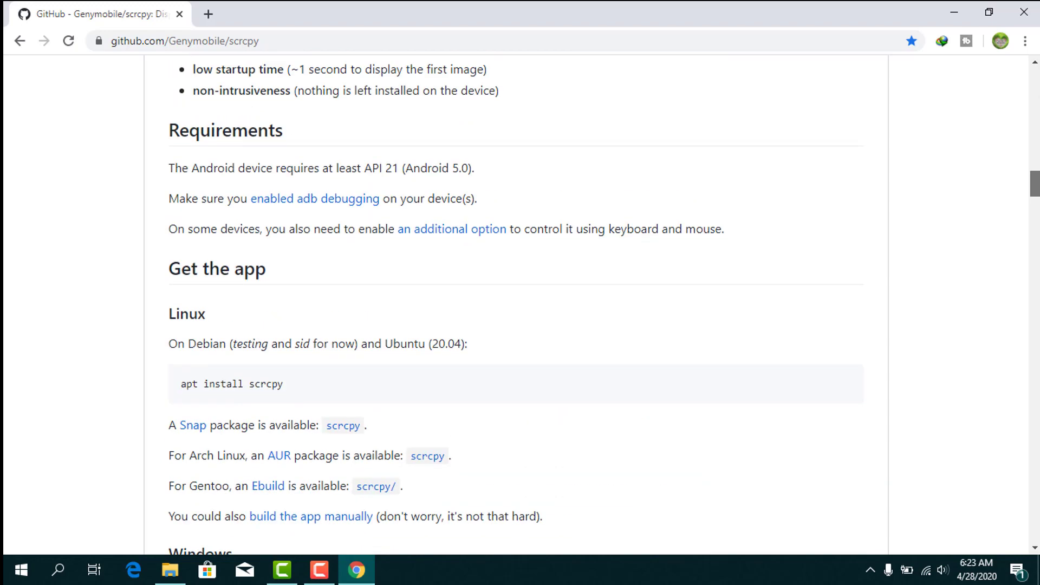
pyautogui.moveTo(1035, 184)
pyautogui.mouseDown()
pyautogui.moveTo(1035, 213)
pyautogui.moveTo(1035, 204)
pyautogui.mouseUp()
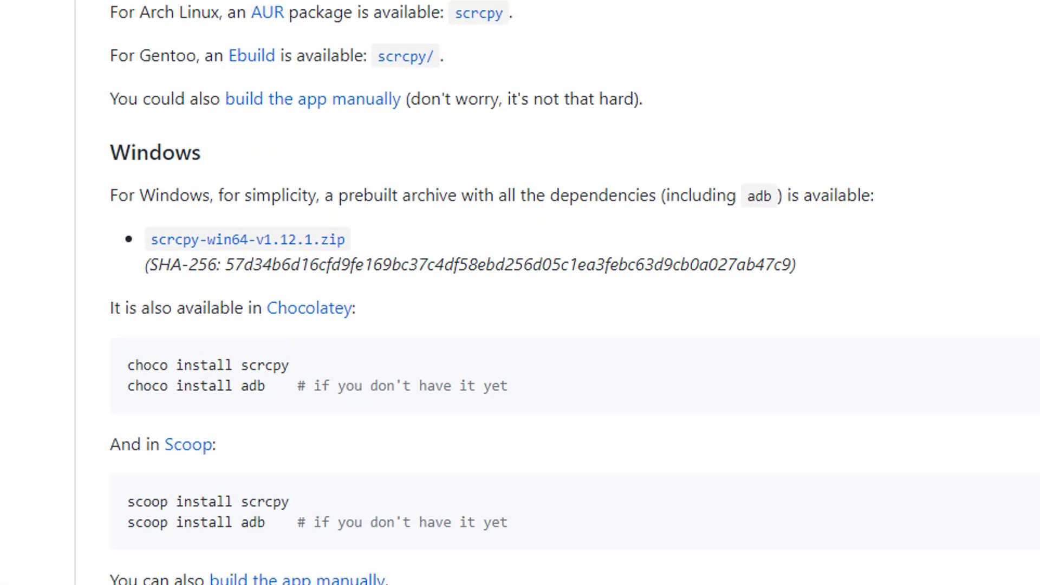
pyautogui.scroll(5, 520, 293)
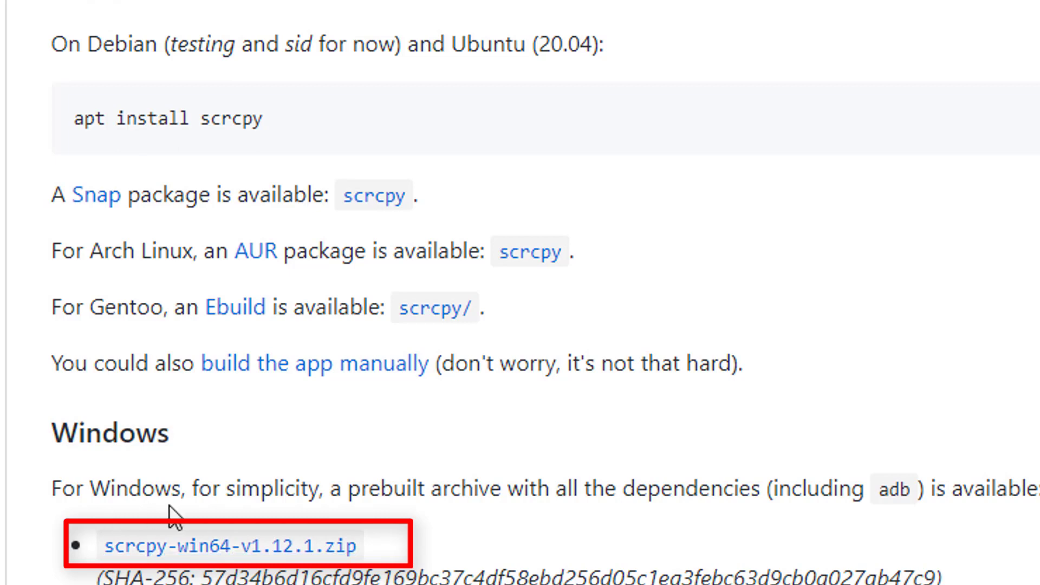
pyautogui.click(110, 548)
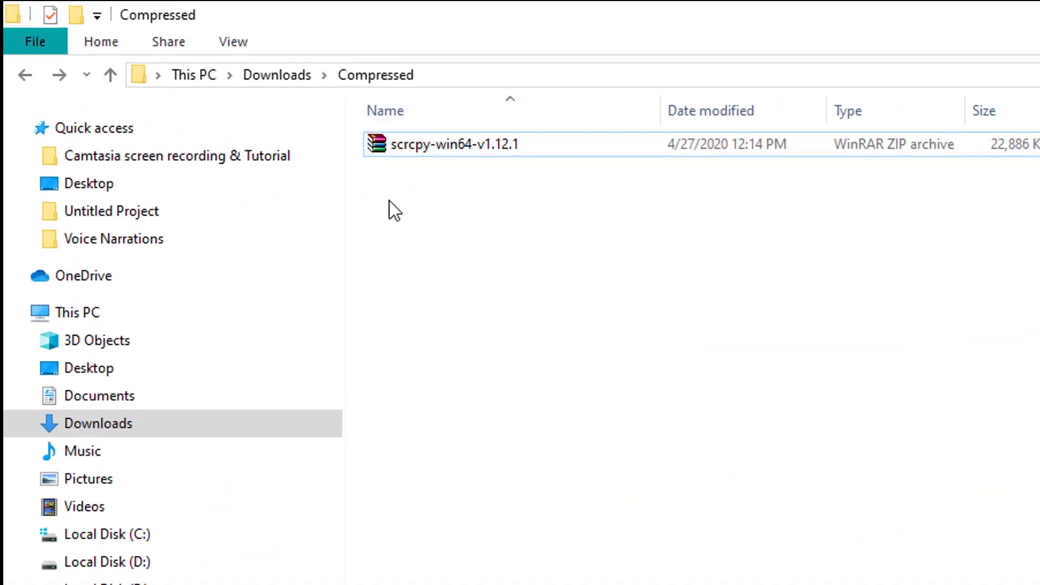
# Extract the scrcpy-win64-v1.12.1.zip archive and open the extracted folder.
pyautogui.moveTo(390, 218); pyautogui.dragTo(550, 131)
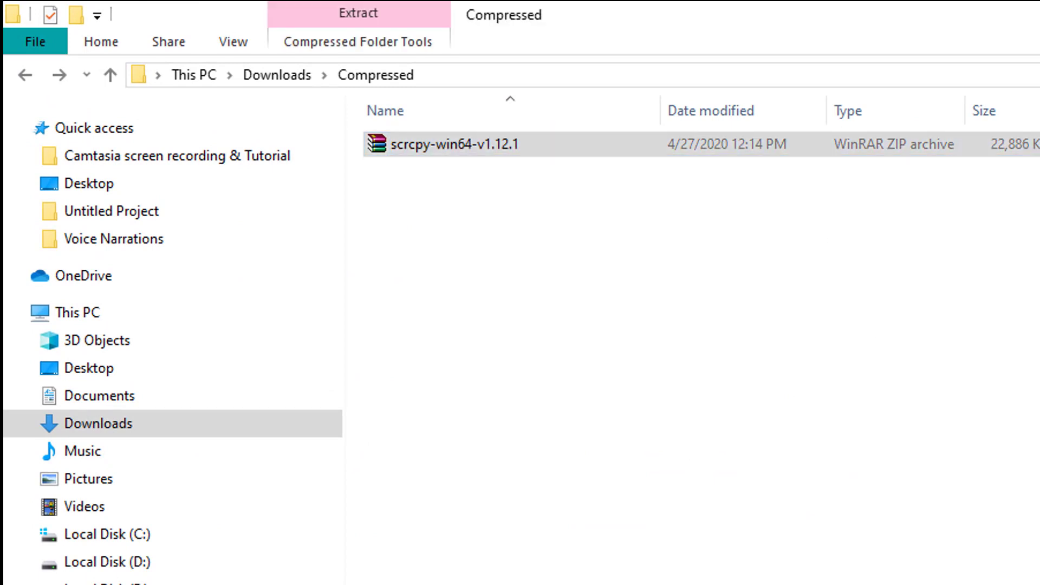
pyautogui.hotkey('ctrl', 'shift', '2')
pyautogui.rightClick(438, 160)
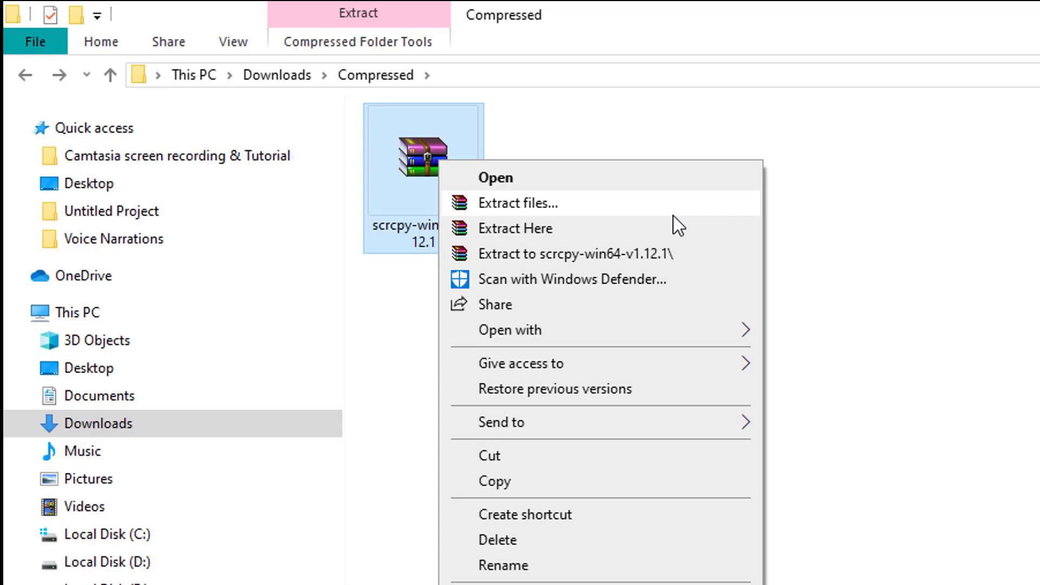
pyautogui.click(673, 215)
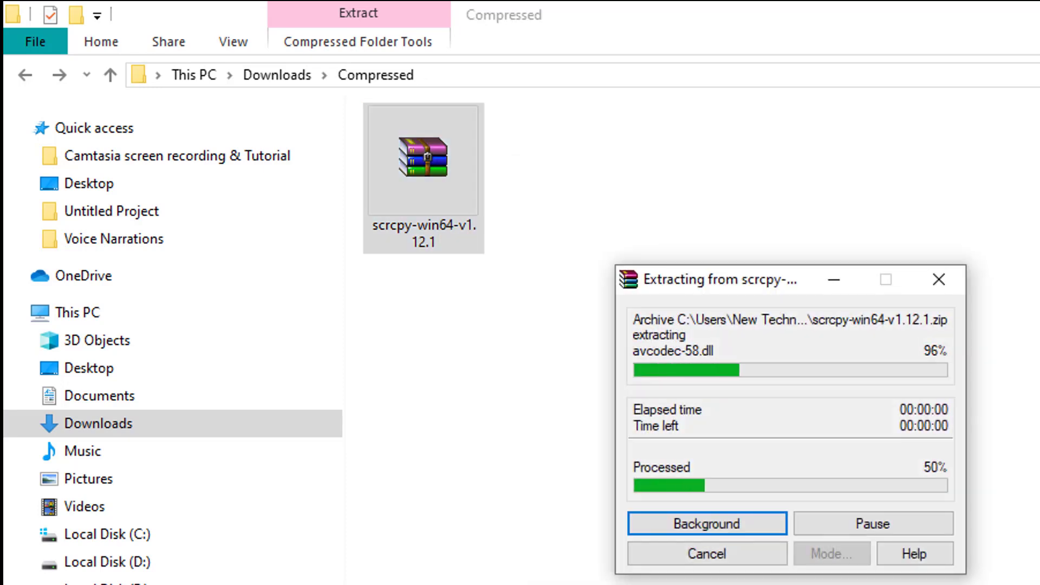
pyautogui.doubleClick(420, 215)
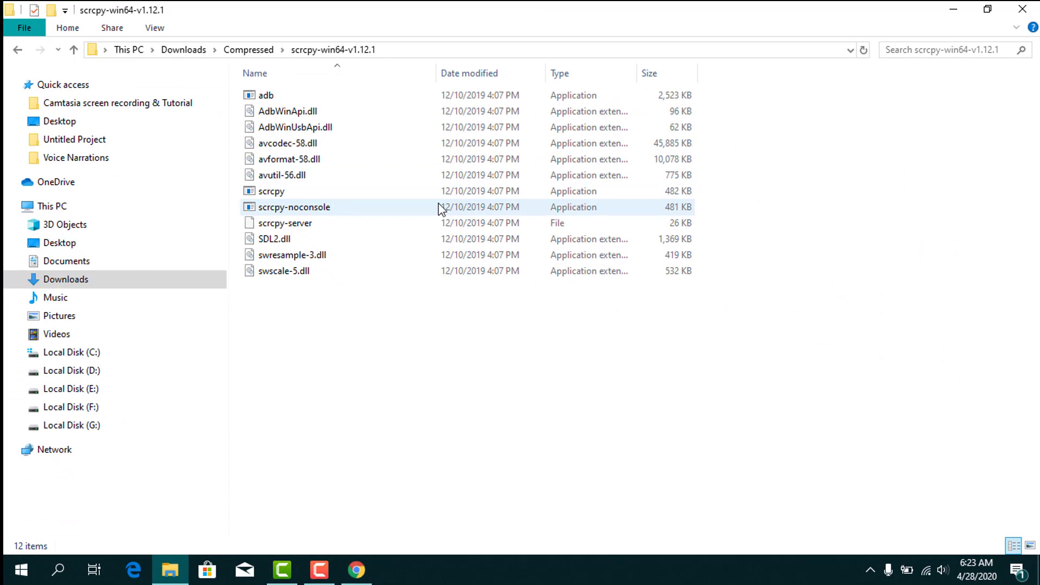
# Show the folder in Large icons view, briefly selecting then deselecting scrcpy-noconsole.
pyautogui.click(1030, 546)
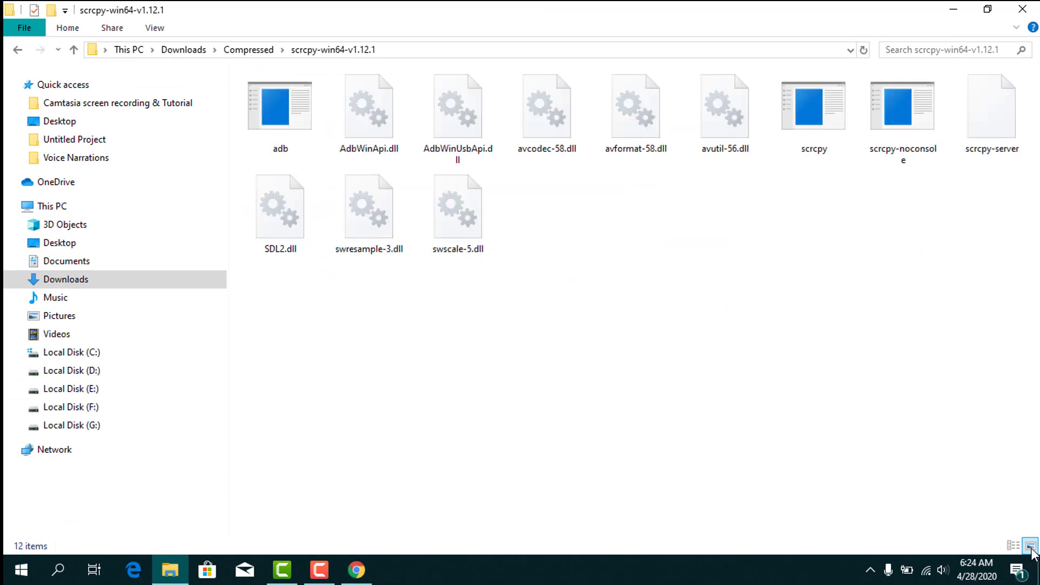
pyautogui.moveTo(944, 259); pyautogui.dragTo(886, 97)
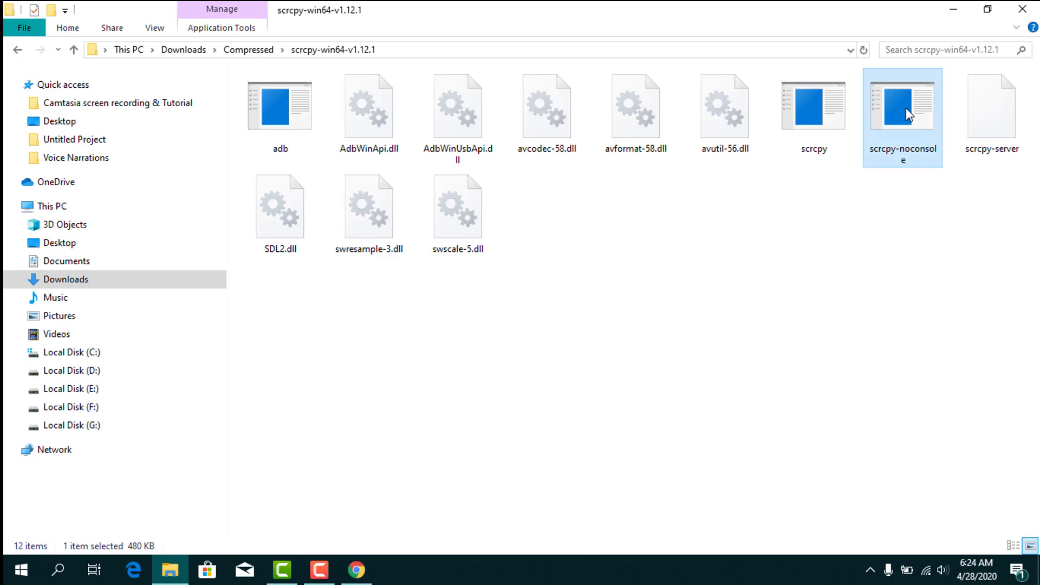
pyautogui.moveTo(907, 114)
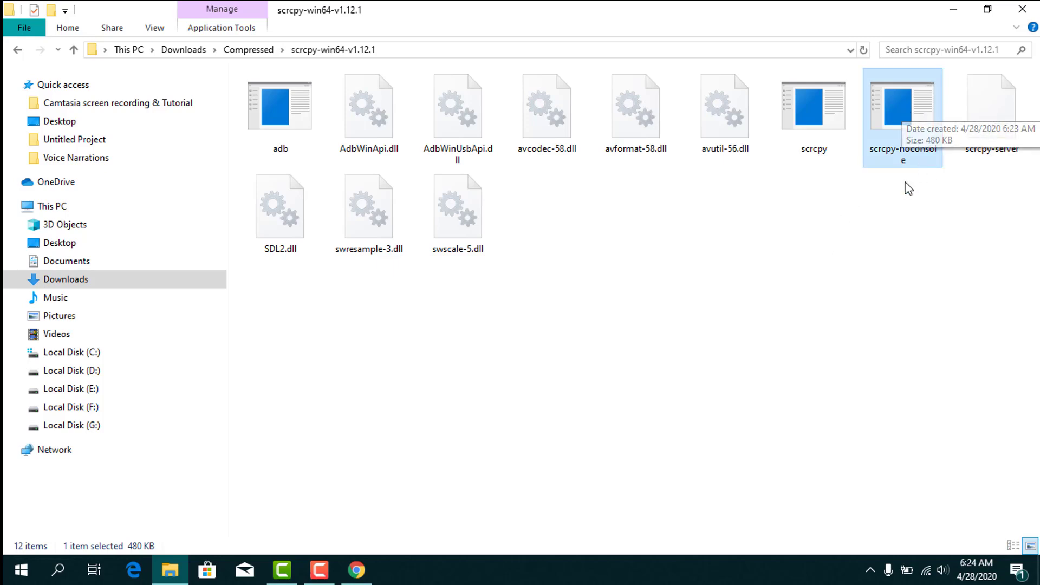
pyautogui.click(901, 225)
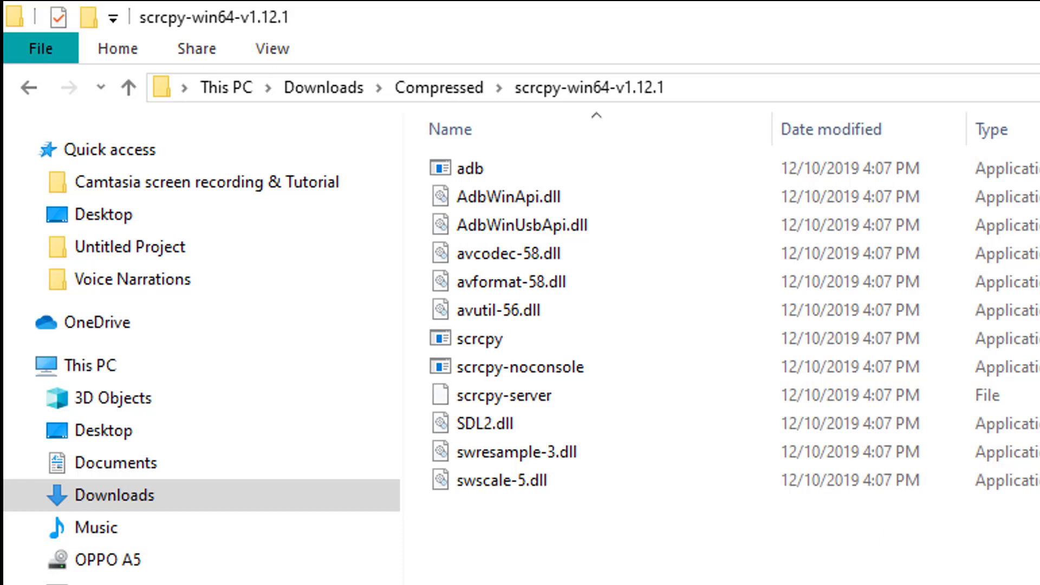
# Open scrcpy-noconsole from its context menu to start mirroring the phone.
pyautogui.click(576, 369)
pyautogui.rightClick(576, 368)
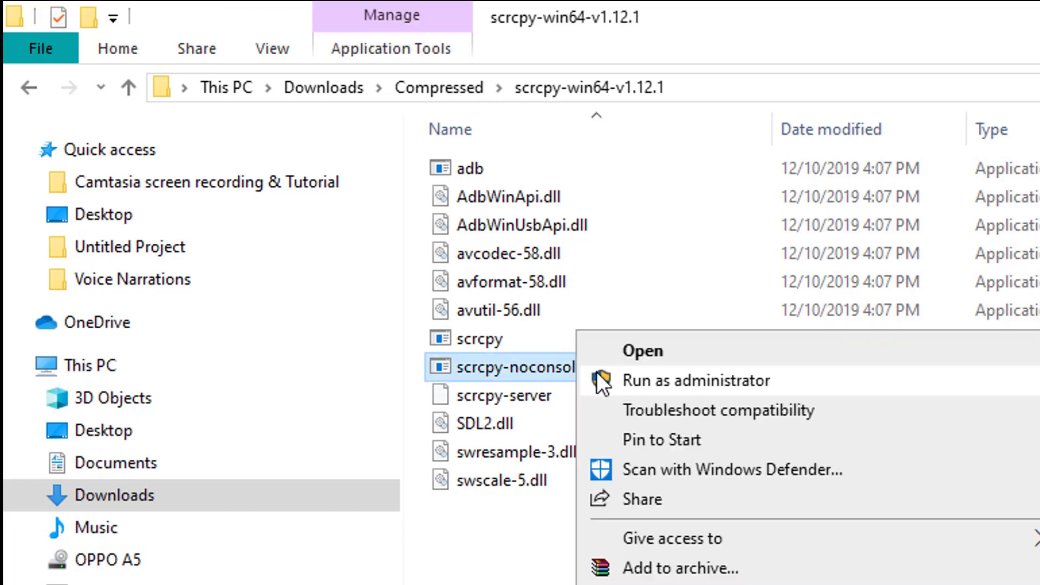
pyautogui.click(668, 351)
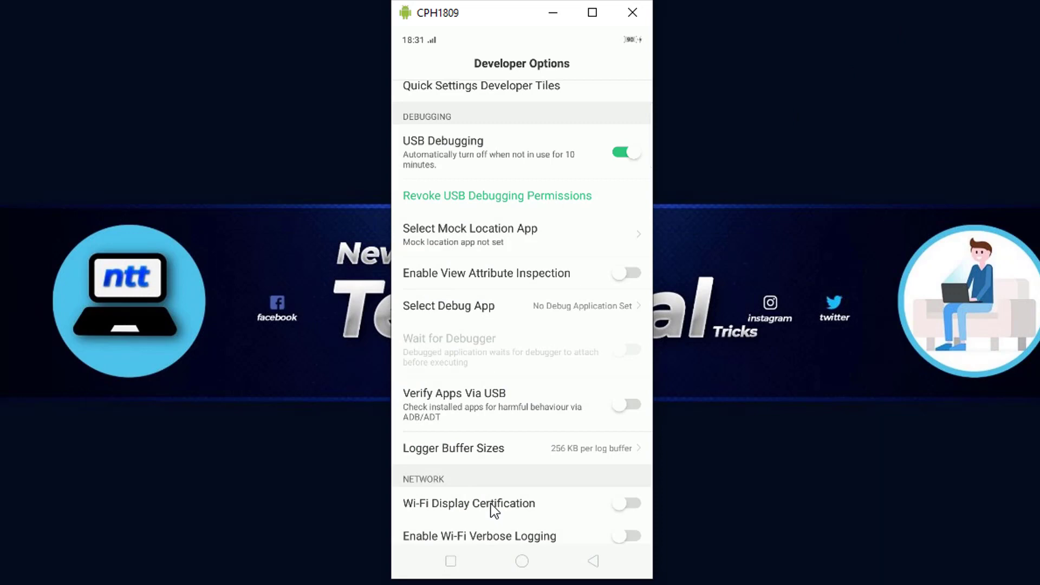
# Scroll through Developer Options on the mirrored phone, then return to the home screen.
pyautogui.moveTo(491, 503); pyautogui.dragTo(442, 149)
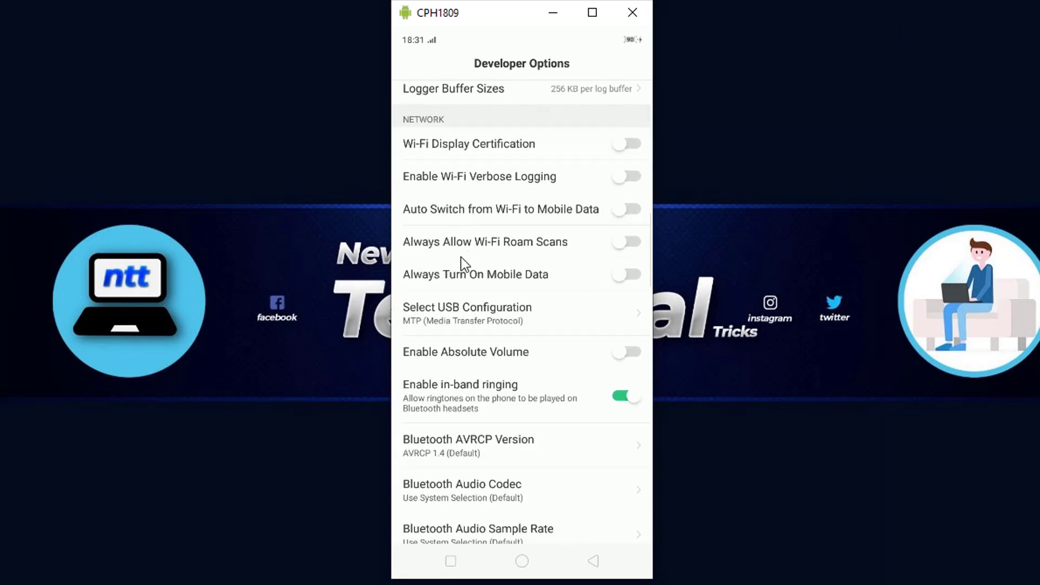
pyautogui.moveTo(460, 258); pyautogui.dragTo(512, 549)
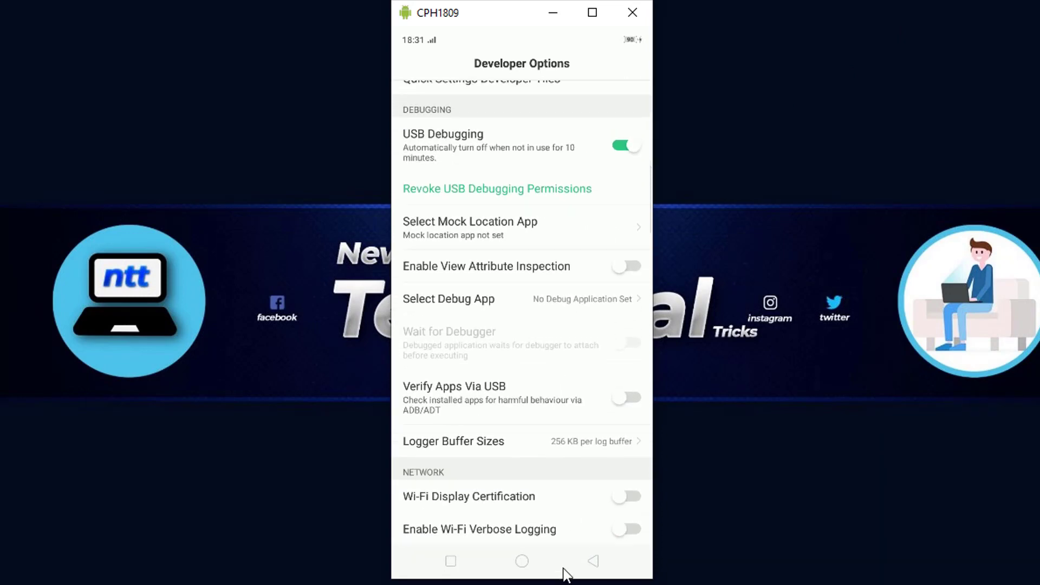
pyautogui.click(521, 563)
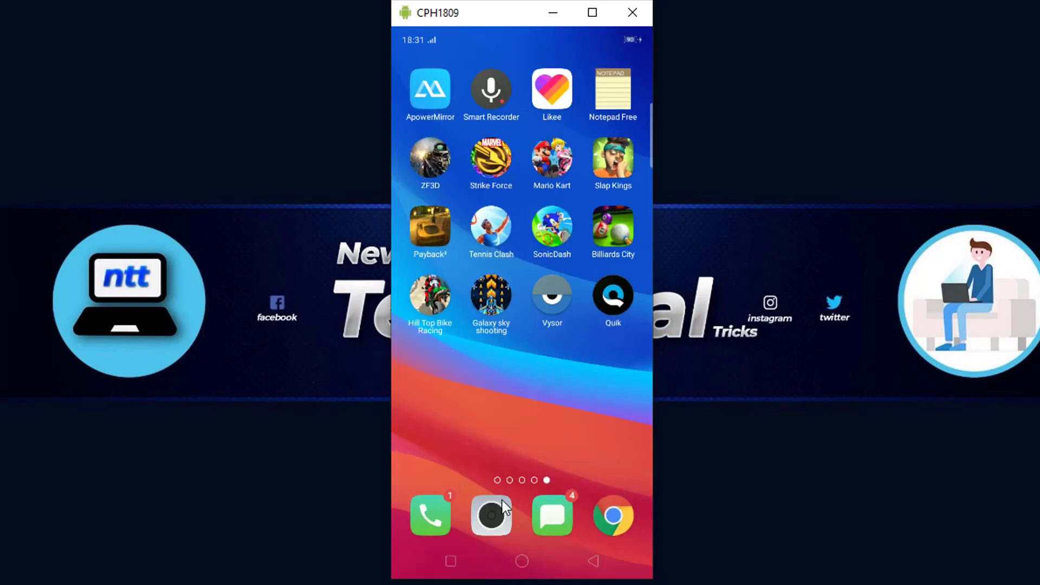
# Swipe back and forth between the phone's home screen pages.
pyautogui.moveTo(492, 436); pyautogui.dragTo(617, 395)
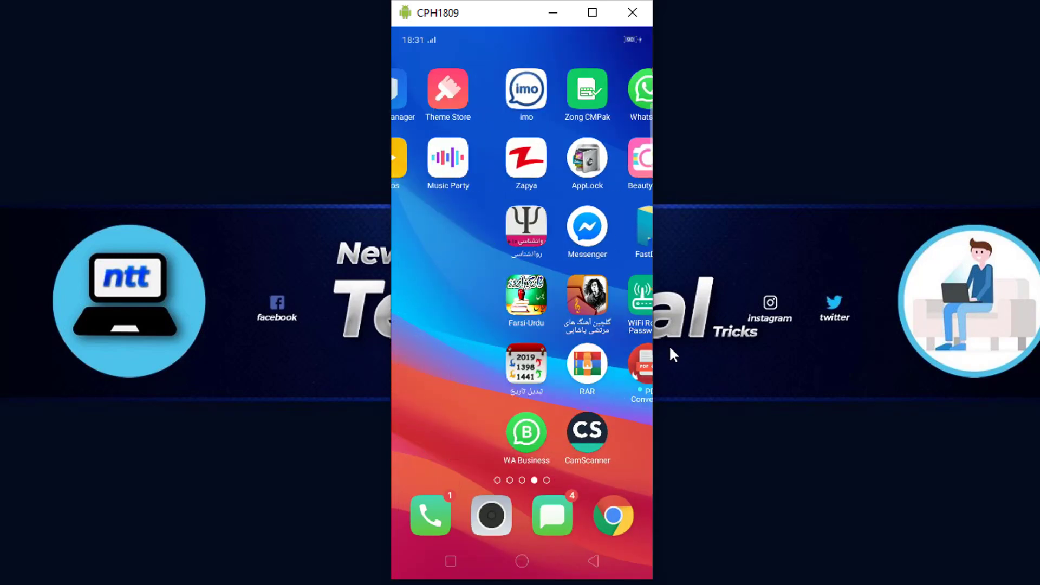
pyautogui.moveTo(557, 330); pyautogui.dragTo(601, 346)
pyautogui.moveTo(490, 364); pyautogui.dragTo(623, 379)
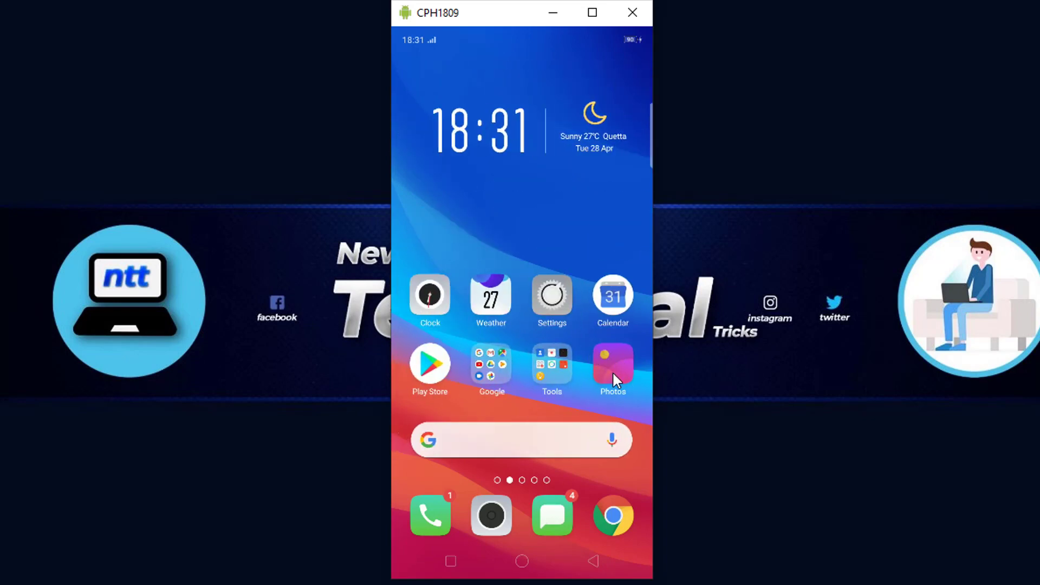
pyautogui.moveTo(607, 379); pyautogui.dragTo(421, 365)
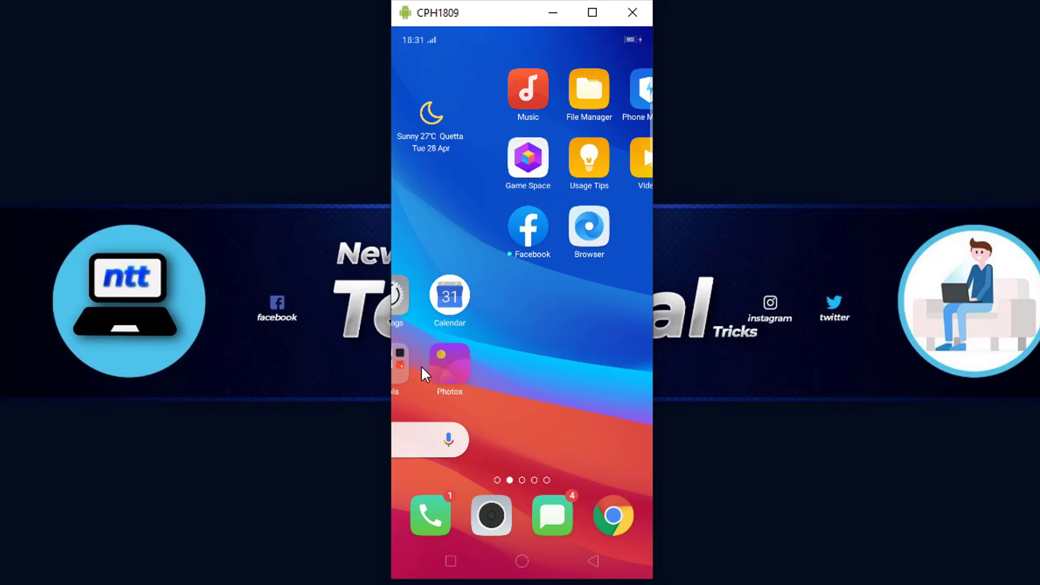
pyautogui.moveTo(567, 372); pyautogui.dragTo(609, 379)
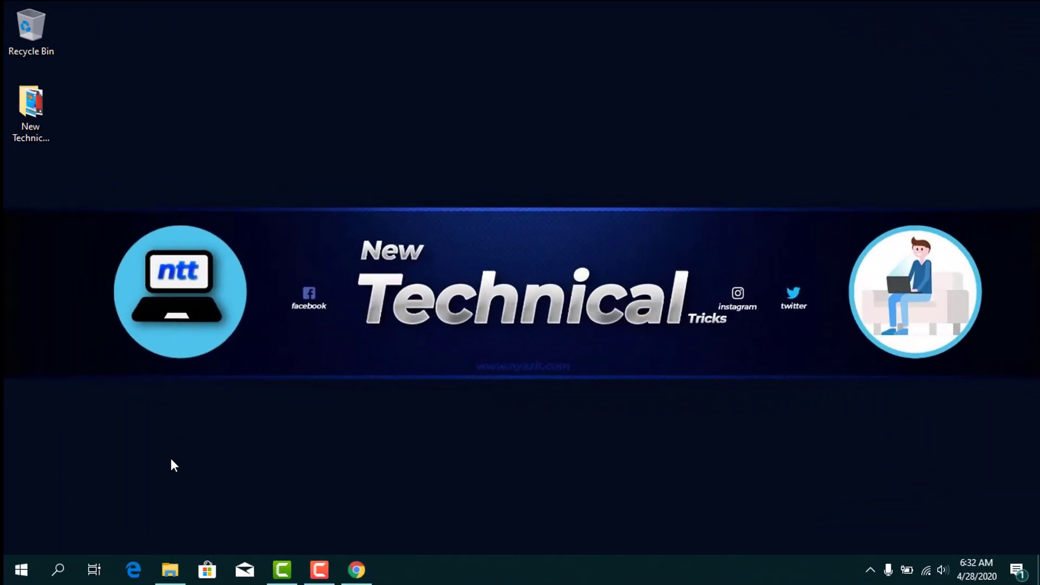
# Copy the extracted scrcpy-win64-v1.12.1 folder from the Compressed folder.
pyautogui.click(170, 567)
pyautogui.click(18, 51)
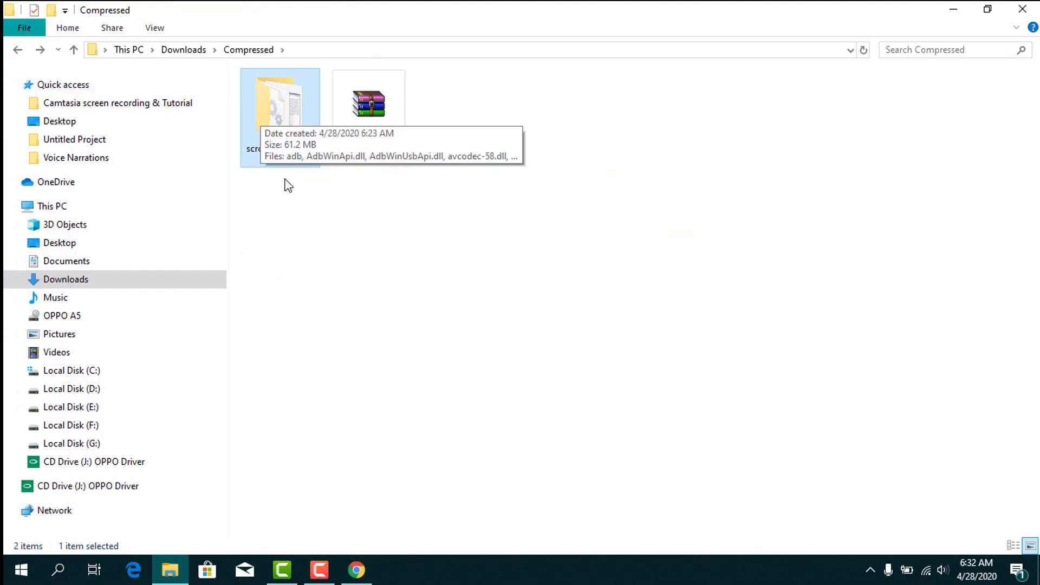
pyautogui.rightClick(271, 129)
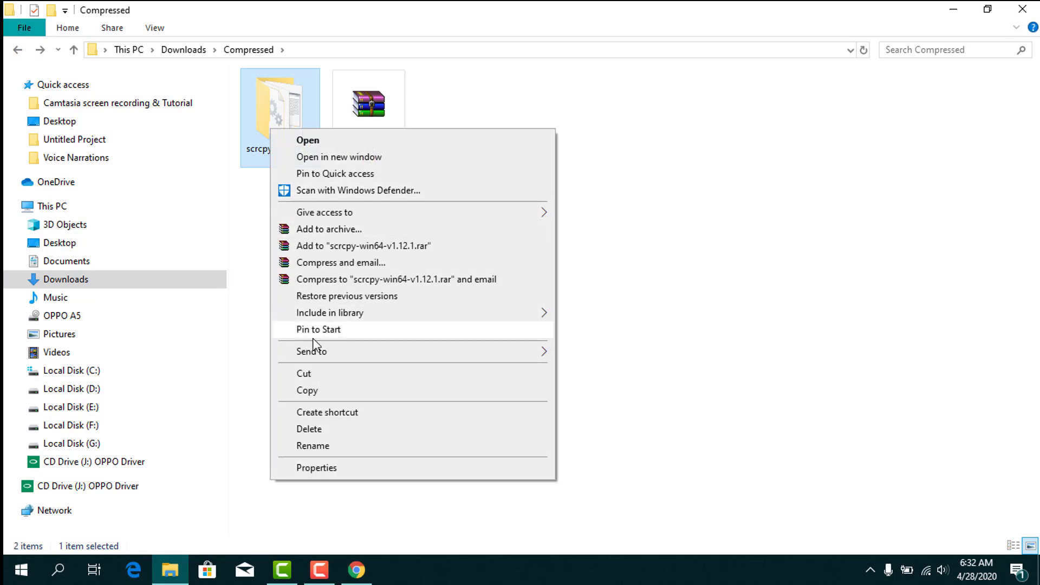
pyautogui.click(312, 390)
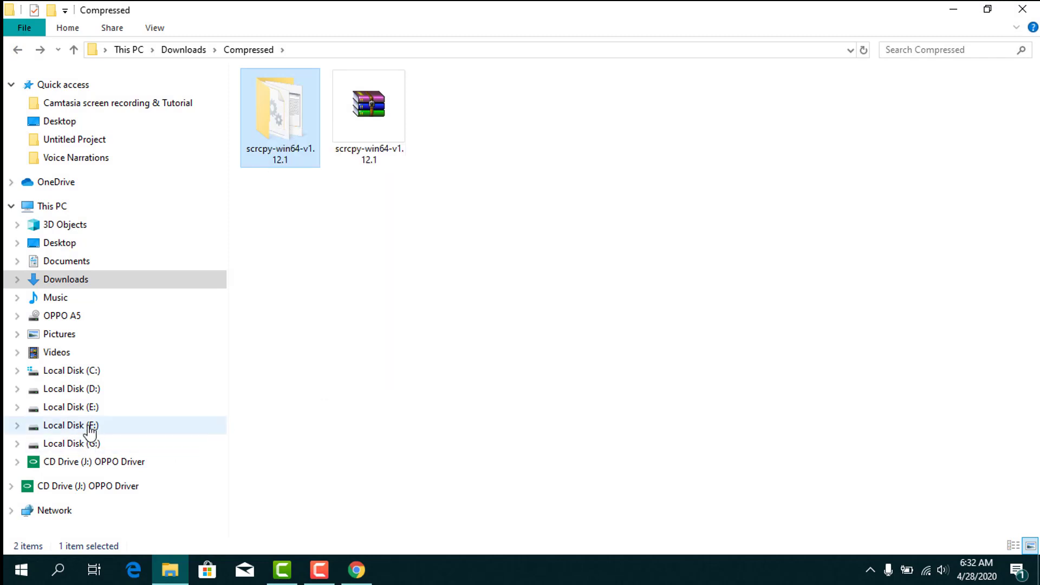
# Paste the folder into Local Disk (F:) and minimize File Explorer.
pyautogui.click(73, 427)
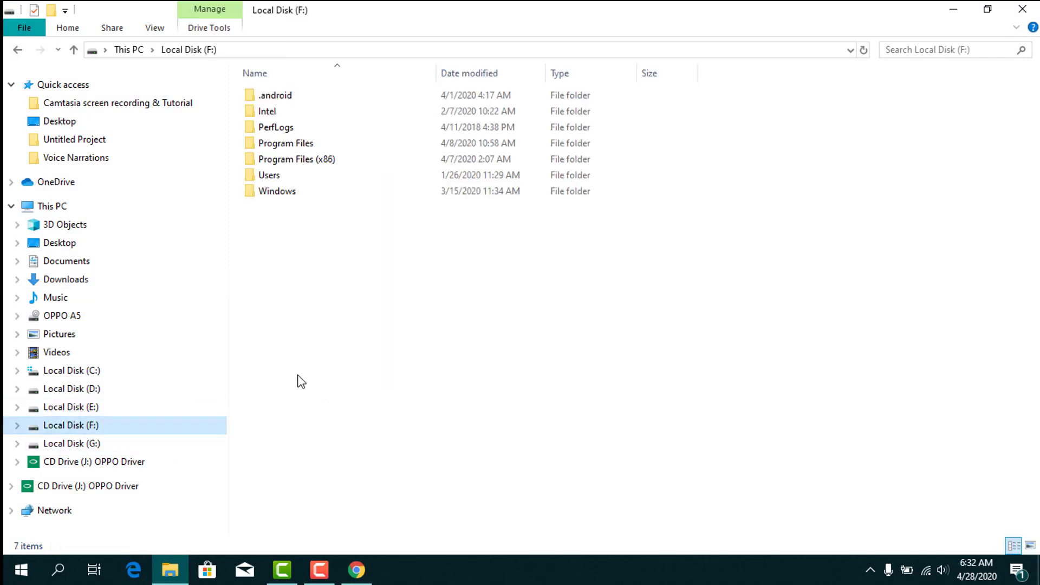
pyautogui.rightClick(364, 372)
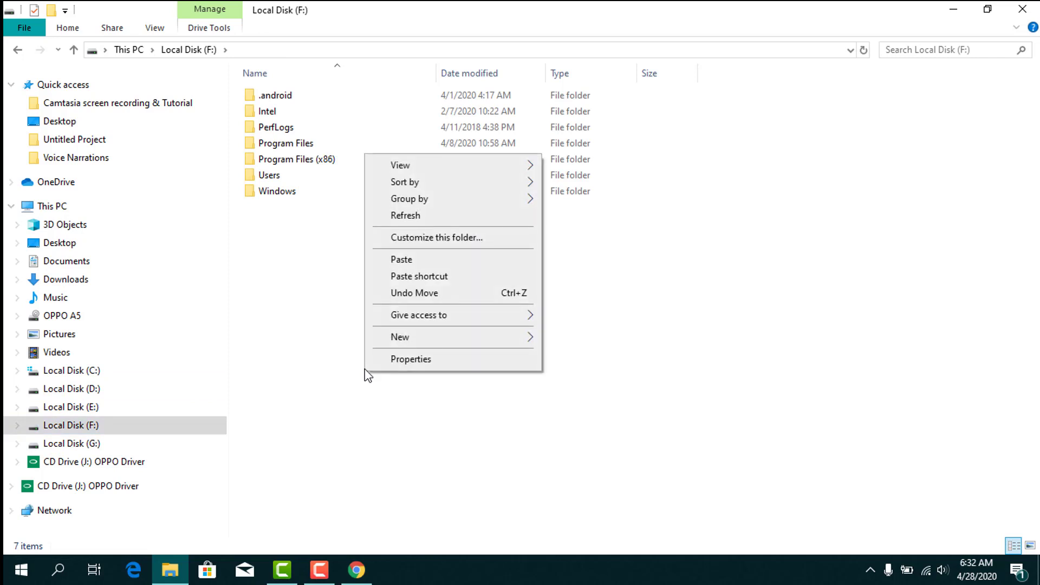
pyautogui.click(401, 260)
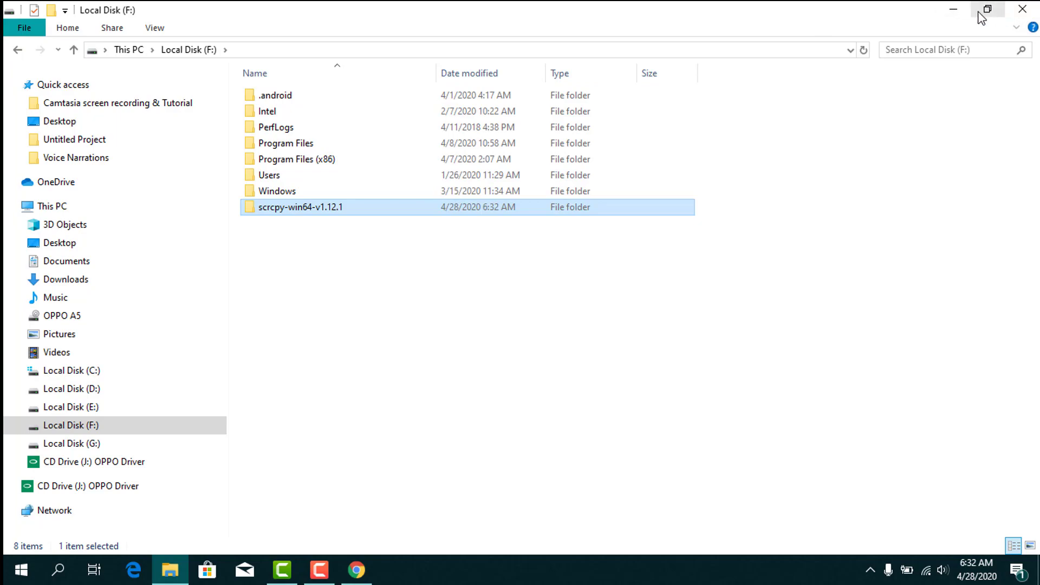
pyautogui.click(952, 9)
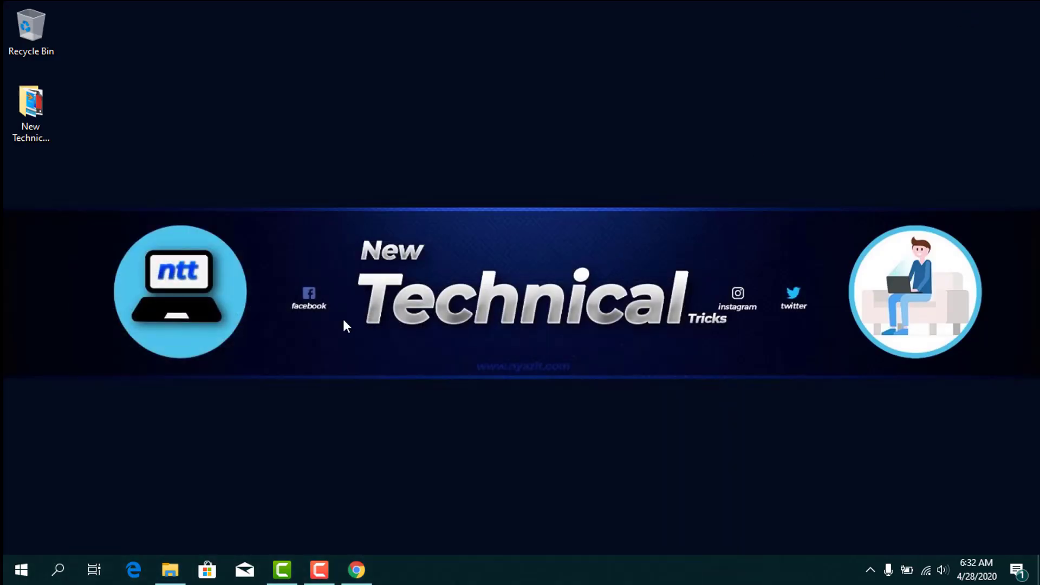
# Search for cmd and open Command Prompt.
pyautogui.click(64, 569)
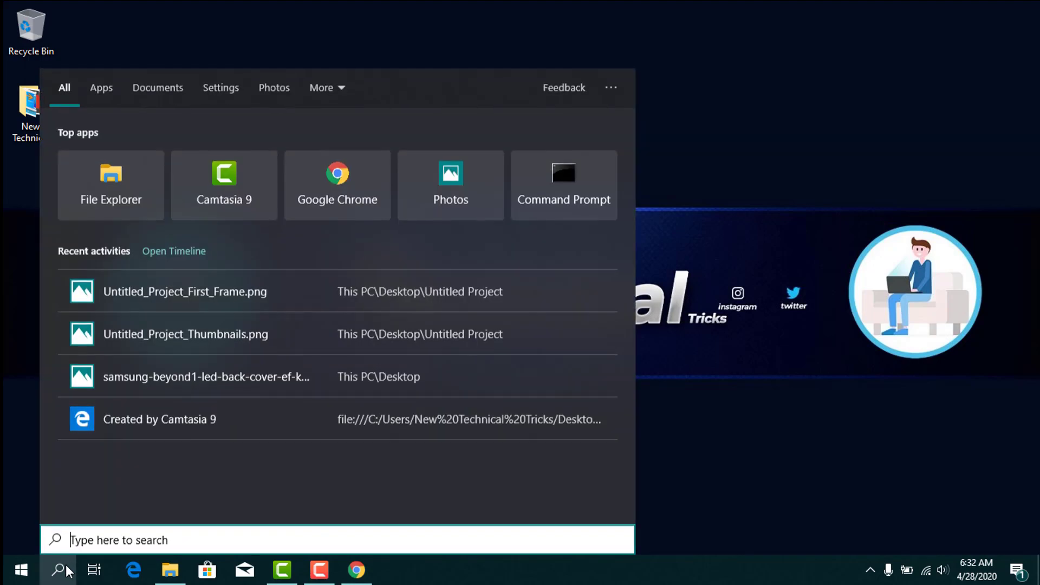
pyautogui.write('cmd')
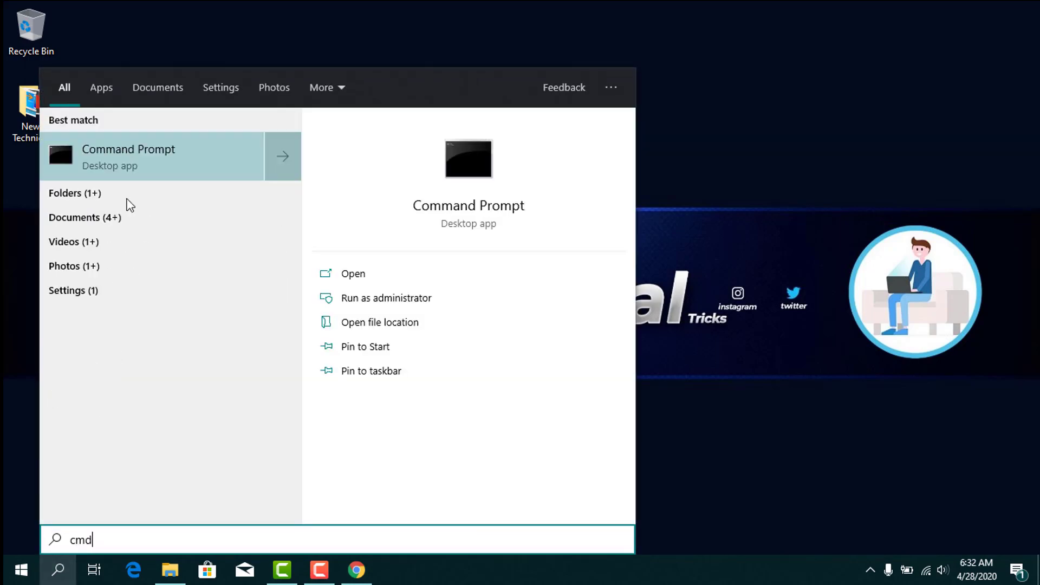
pyautogui.click(143, 160)
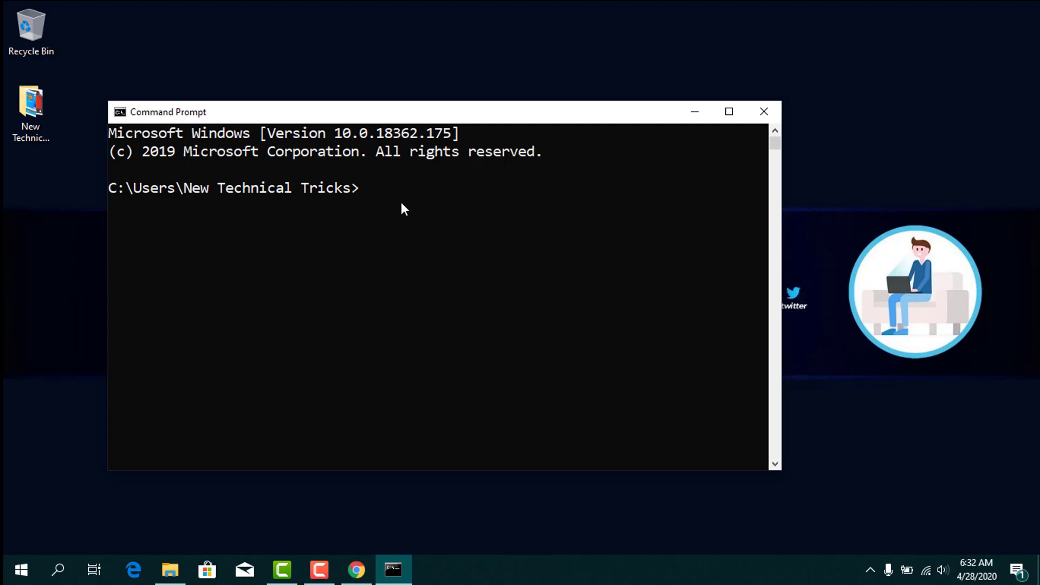
# Switch the console to drive F: with the f: command.
pyautogui.click(170, 569)
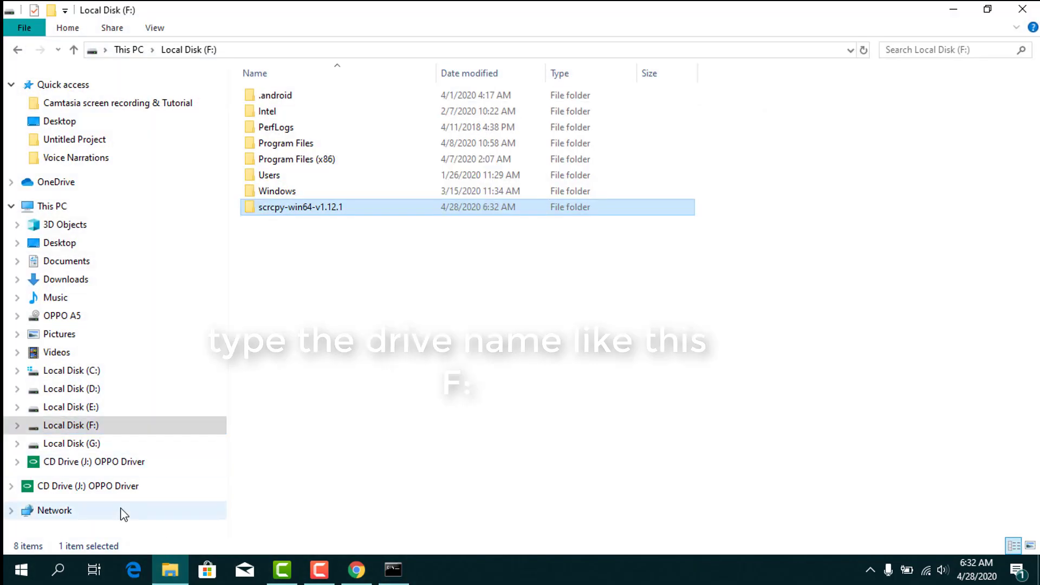
pyautogui.click(170, 577)
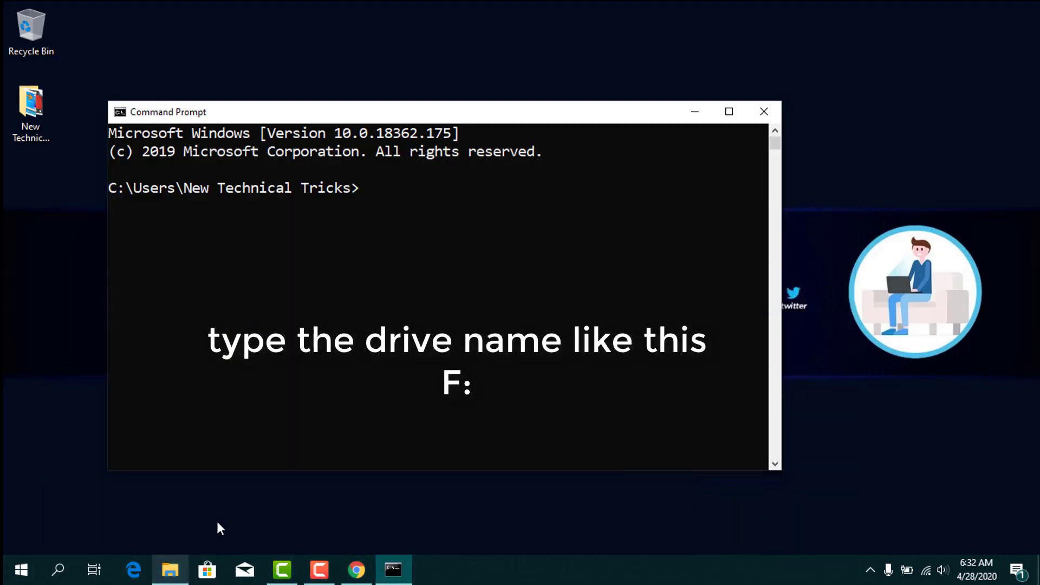
pyautogui.write('f')
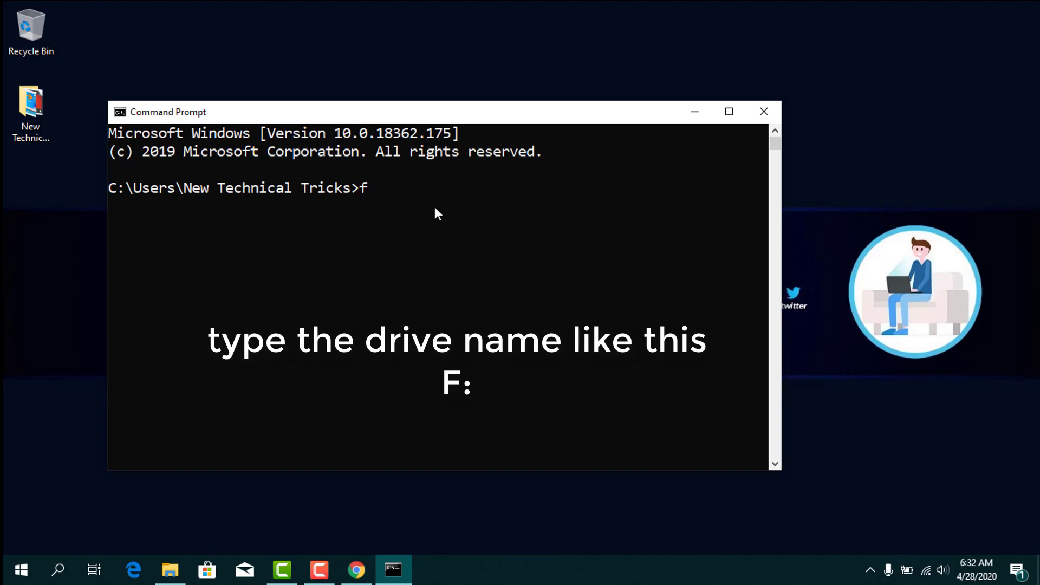
pyautogui.write(':')
pyautogui.press('Return')
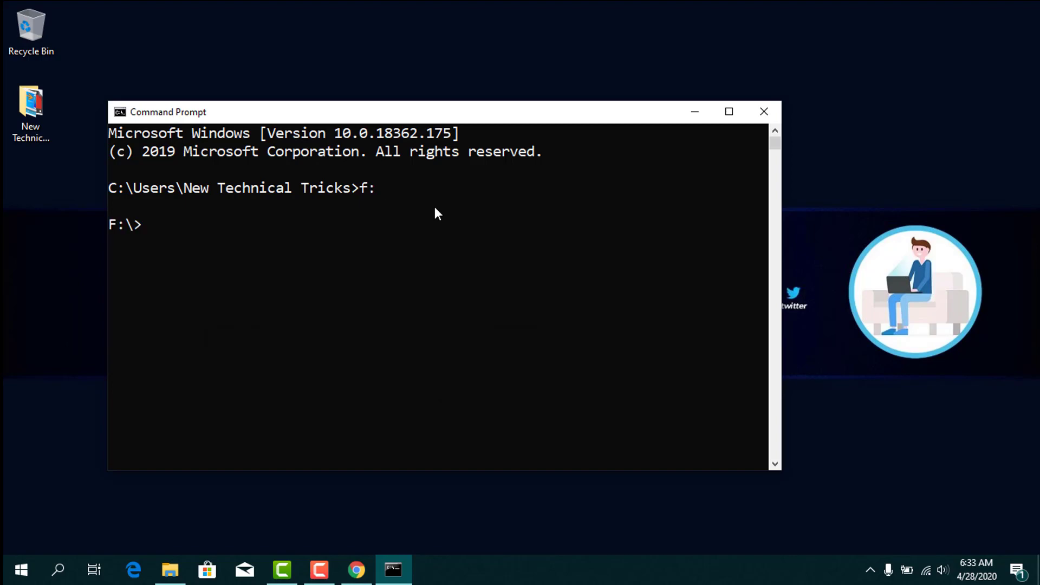
# Copy the folder name scrcpy-win64-v1.12.1 from Explorer and cd into it.
pyautogui.write('cd')
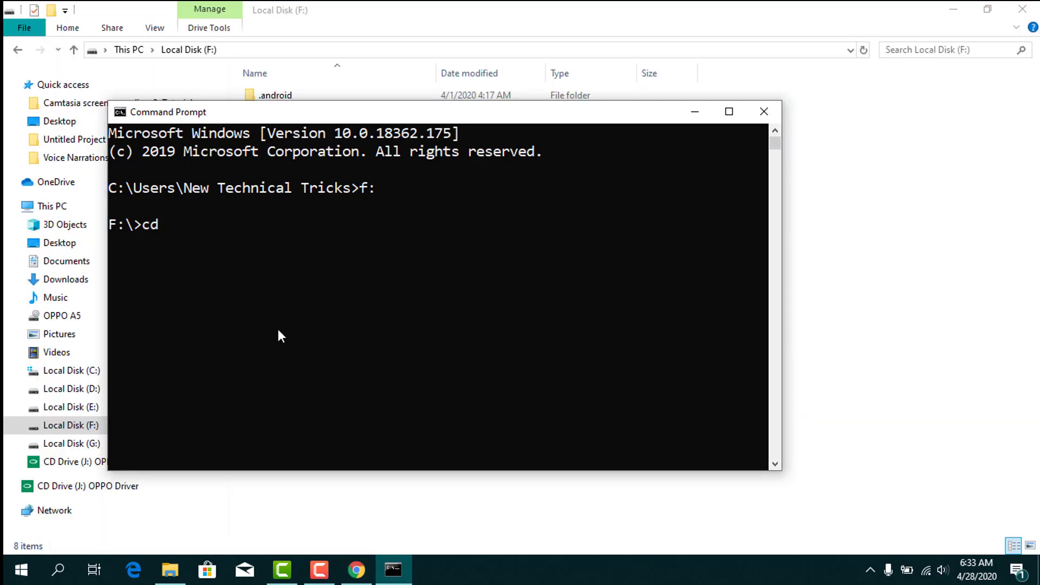
pyautogui.click(309, 506)
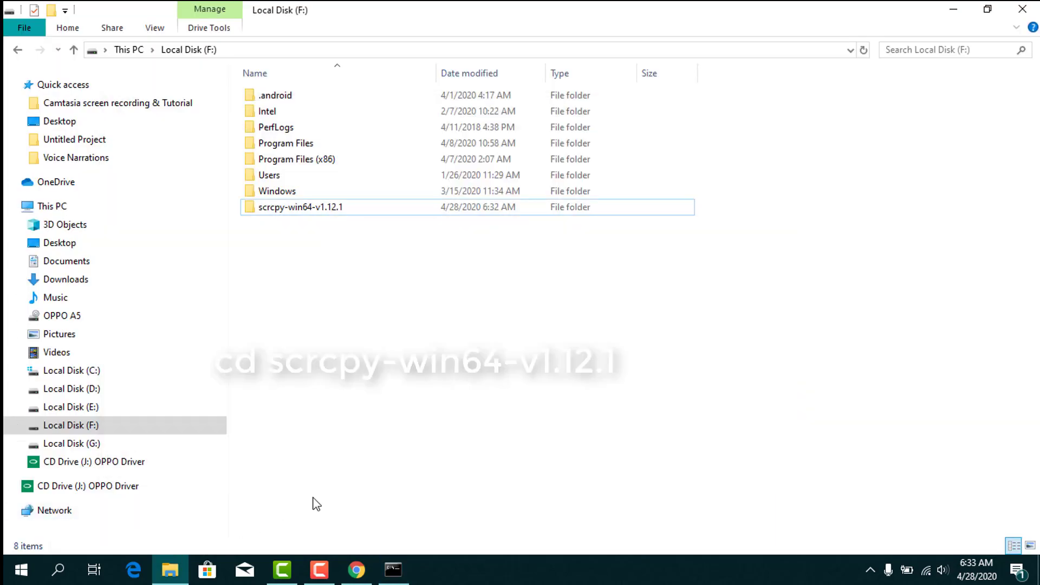
pyautogui.rightClick(309, 213)
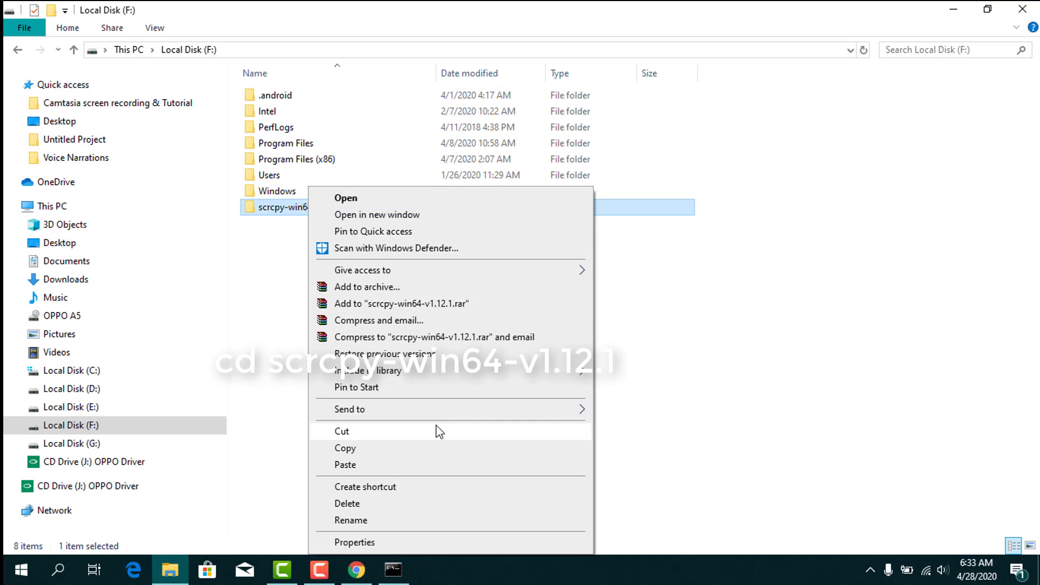
pyautogui.click(401, 521)
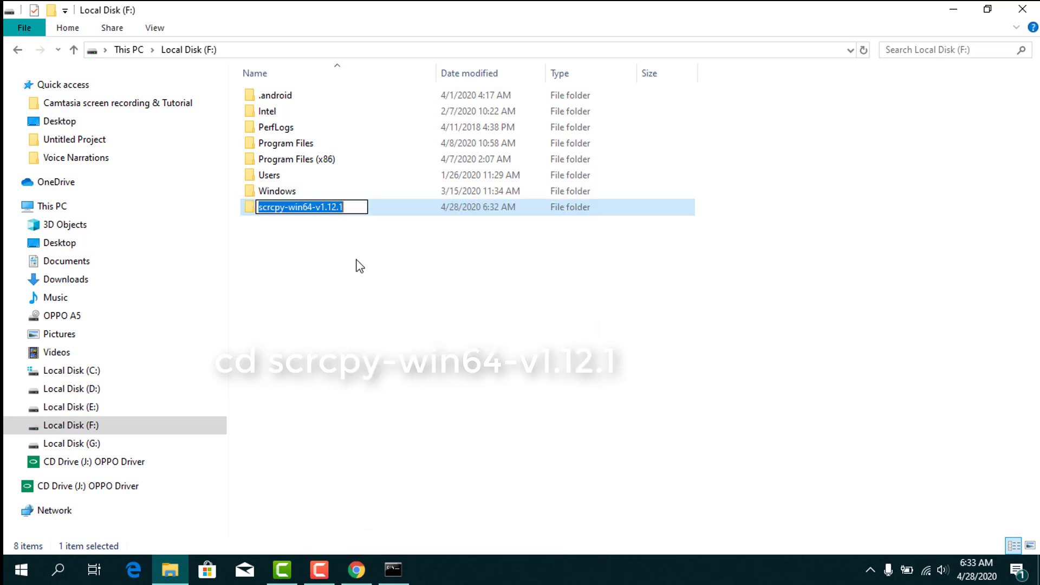
pyautogui.rightClick(288, 208)
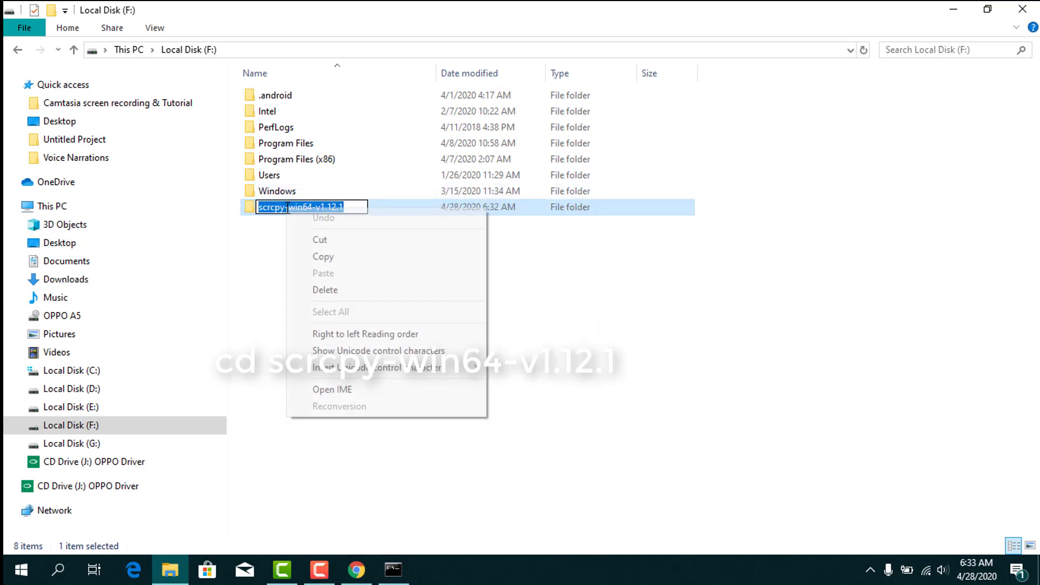
pyautogui.click(333, 259)
pyautogui.click(393, 569)
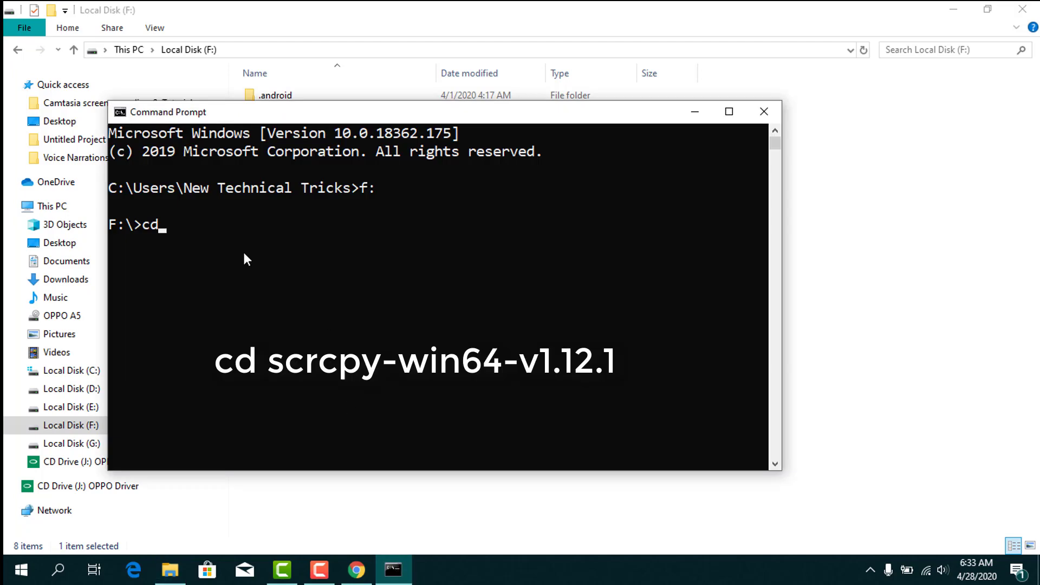
pyautogui.hotkey('ctrl', 'v')
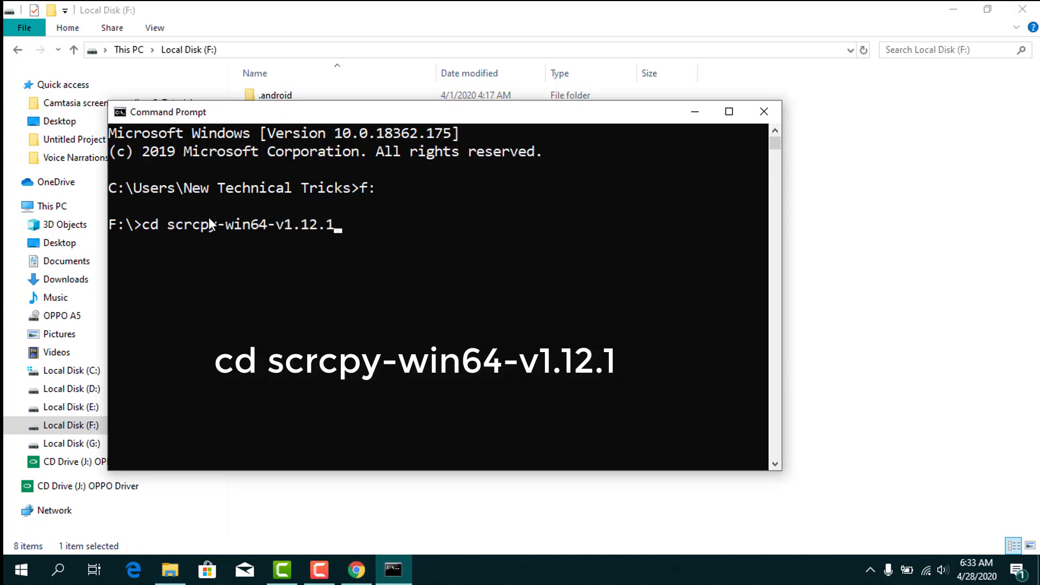
pyautogui.press('Return')
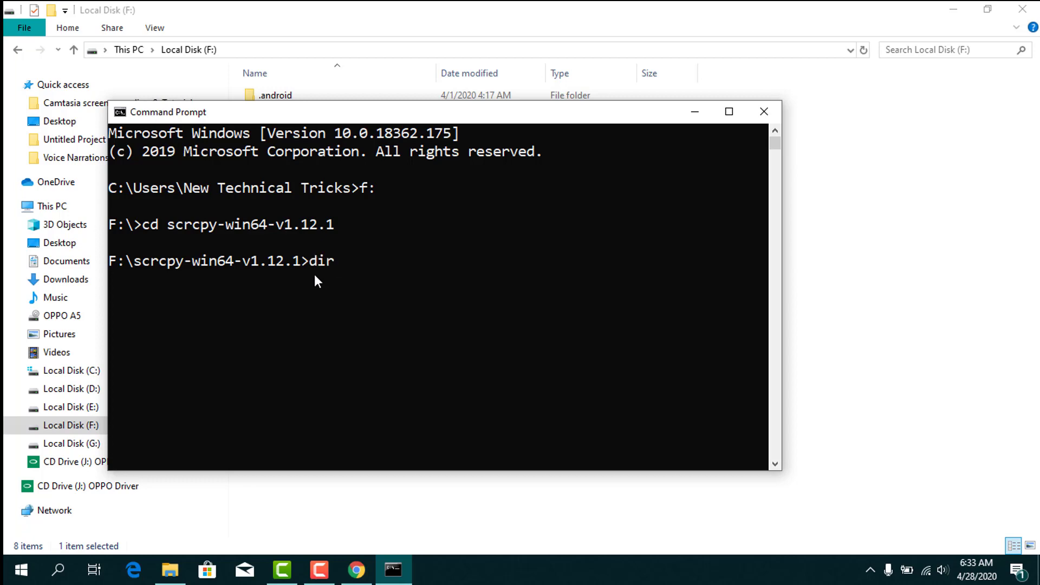
# Run dir to list the files, then run scrcpy-noconsole.exe to start mirroring.
pyautogui.press('Return')
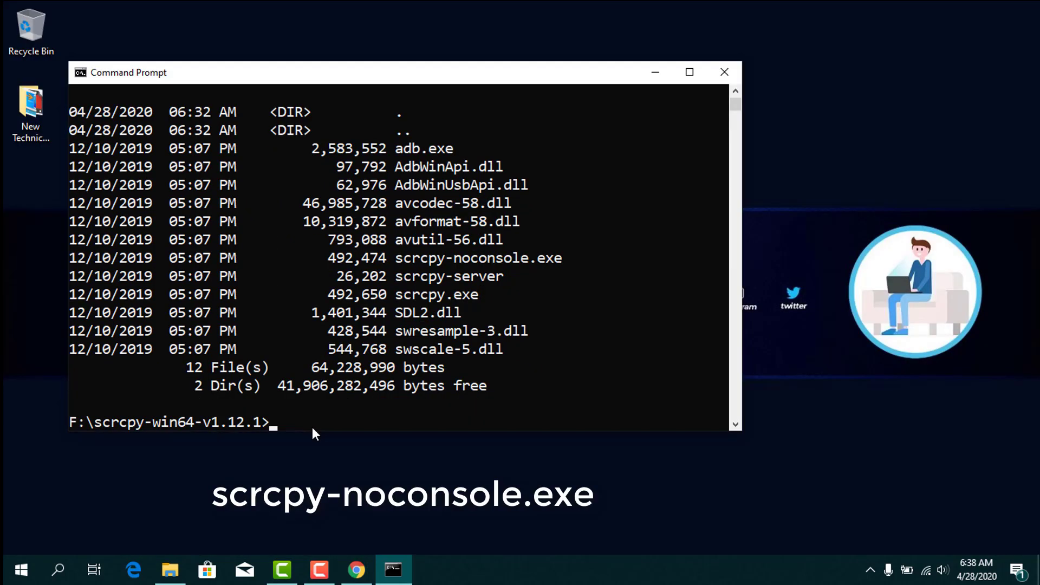
pyautogui.write('scrcpy')
pyautogui.write('-noconsol')
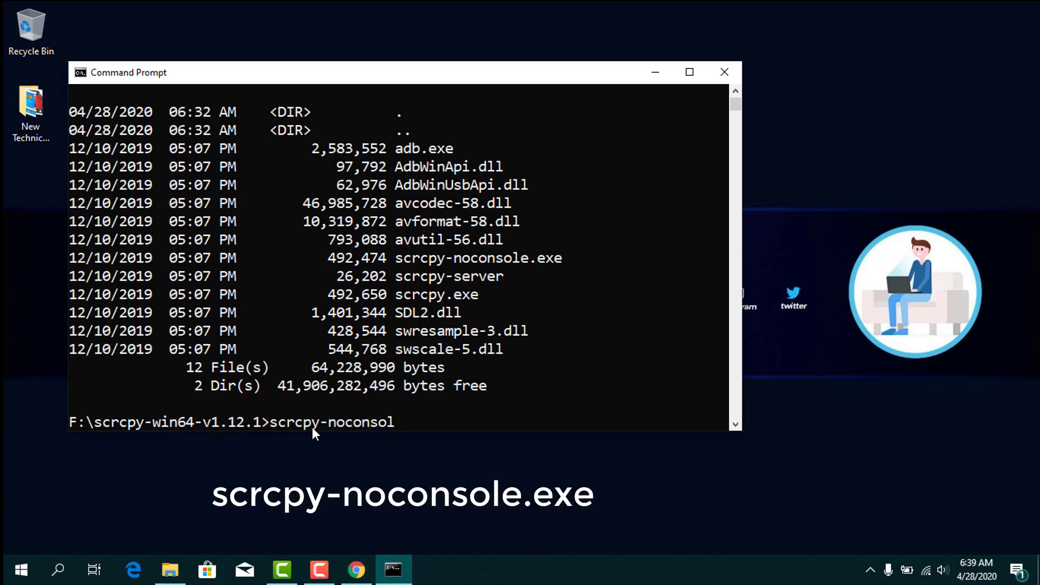
pyautogui.write('e.exe')
pyautogui.moveTo(271, 422); pyautogui.dragTo(444, 422)
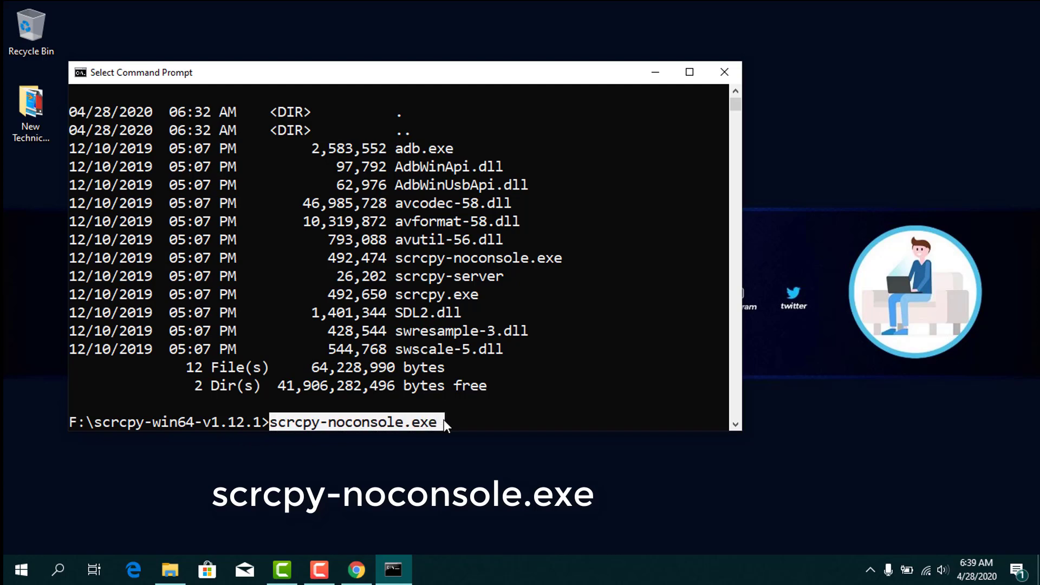
pyautogui.press('Return')
pyautogui.press('Return')
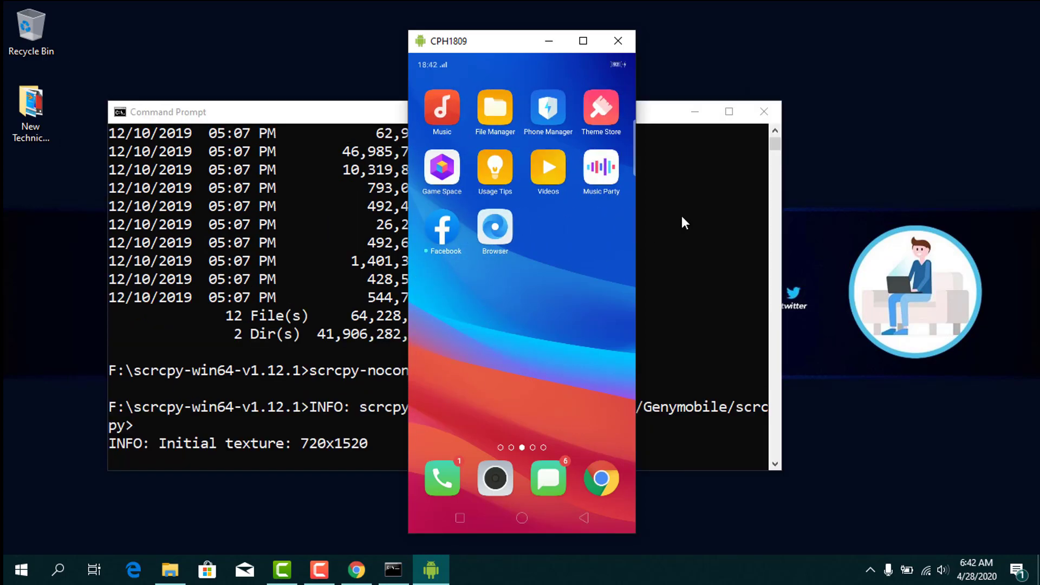
# Minimize Command Prompt and flip through the phone's home pages back to the clock page.
pyautogui.click(695, 112)
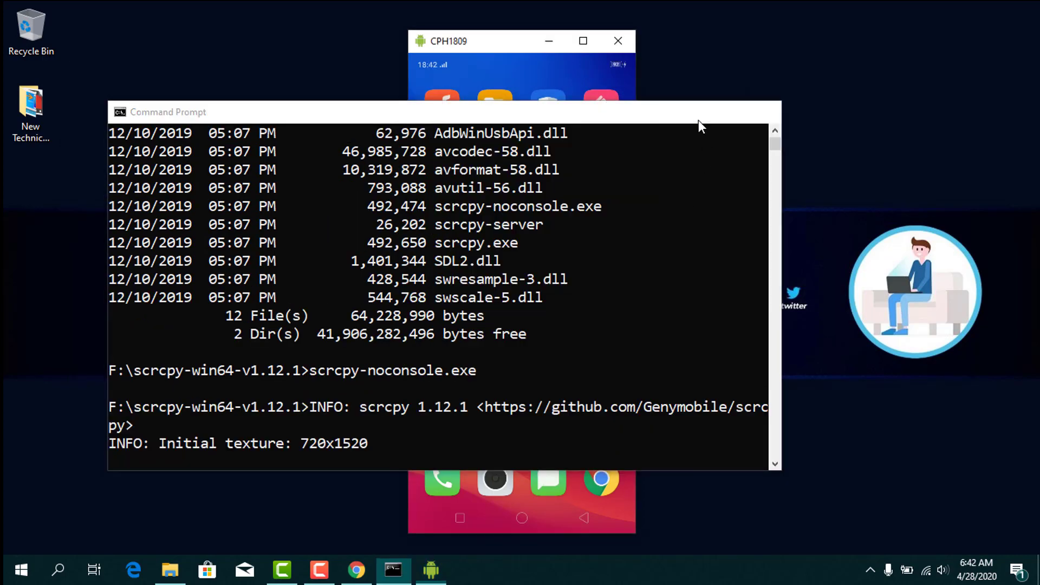
pyautogui.moveTo(513, 356); pyautogui.dragTo(444, 351)
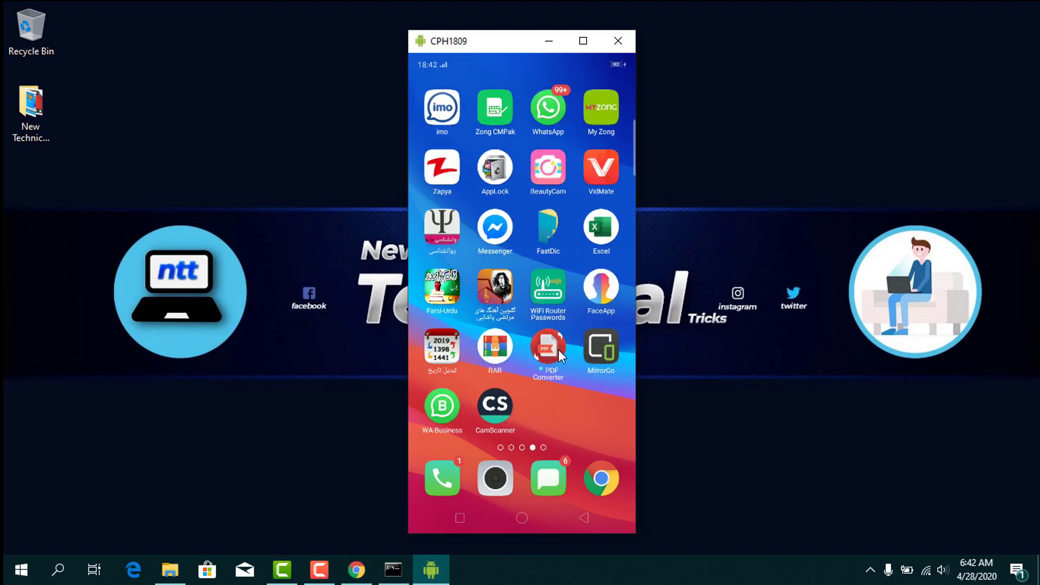
pyautogui.moveTo(612, 346)
pyautogui.mouseDown()
pyautogui.moveTo(482, 353)
pyautogui.moveTo(609, 358)
pyautogui.mouseUp()
pyautogui.moveTo(491, 369); pyautogui.dragTo(634, 371)
pyautogui.moveTo(464, 360); pyautogui.dragTo(557, 373)
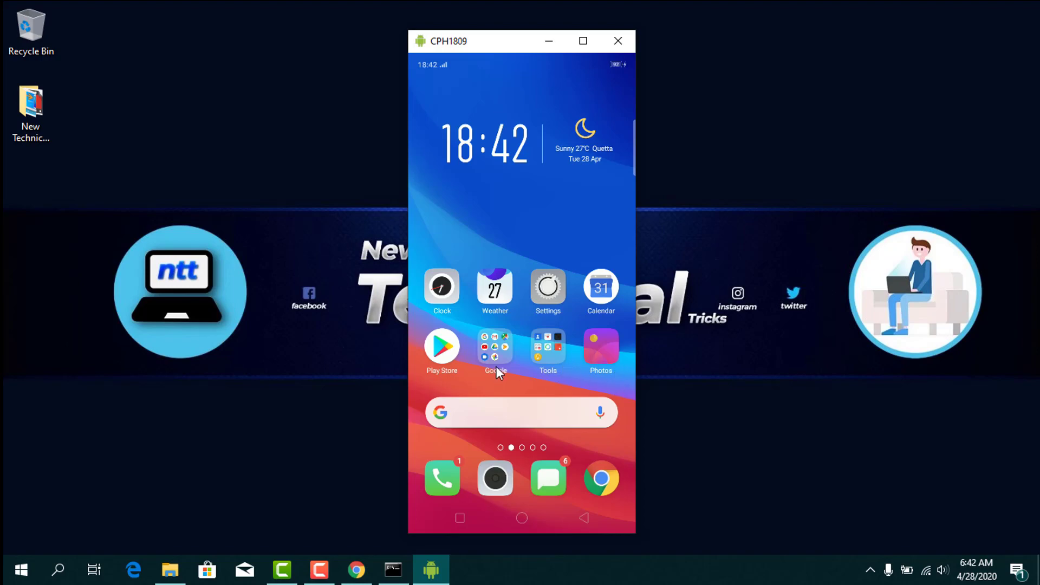
# Return the phone to Home, swipe to the Music and Browser page, and launch Chrome.
pyautogui.click(522, 518)
pyautogui.click(521, 514)
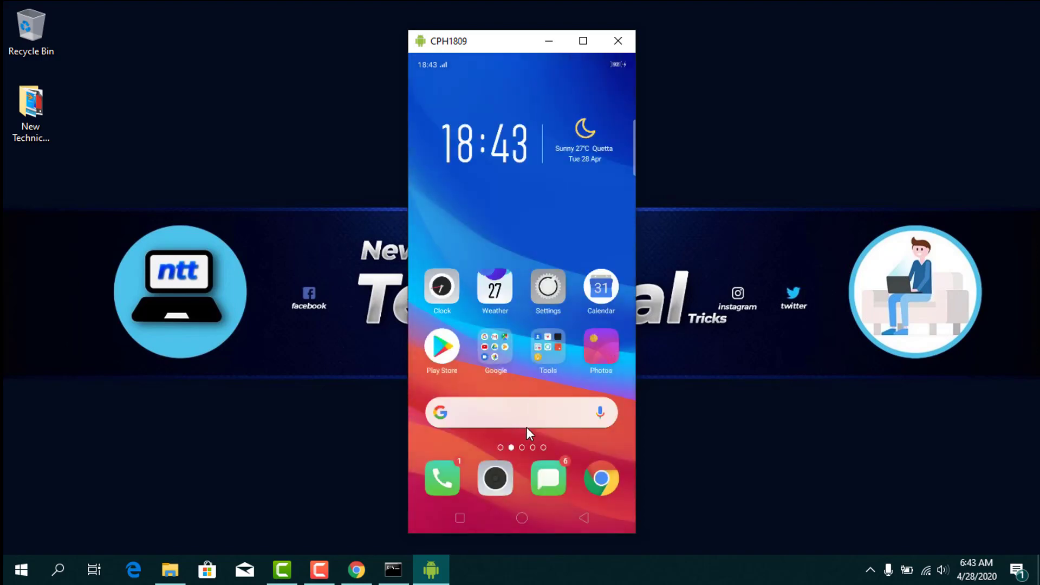
pyautogui.moveTo(628, 404); pyautogui.dragTo(473, 377)
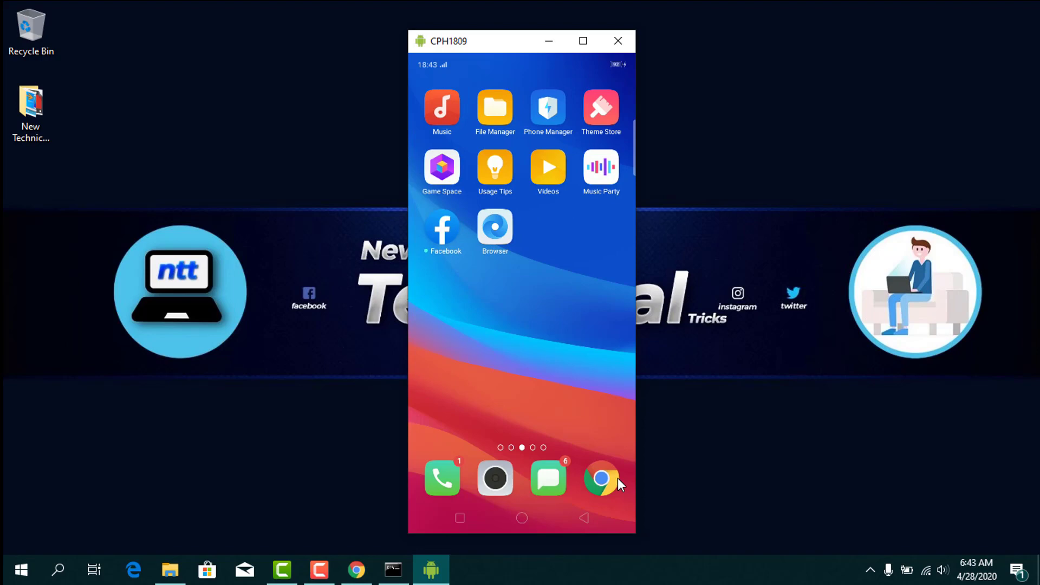
pyautogui.click(602, 478)
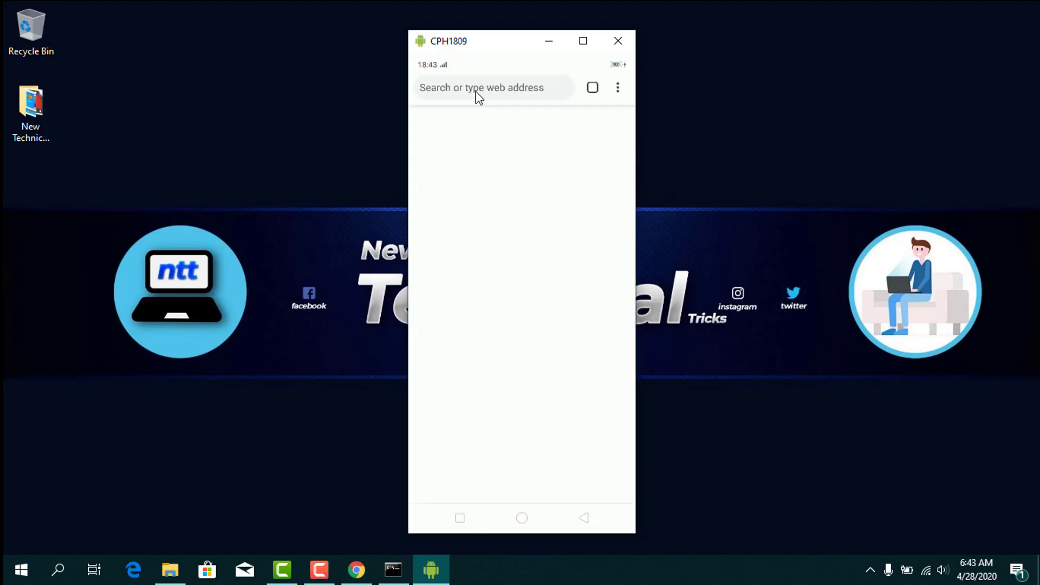
# Search 'google translate' in Chrome's address bar, go back, and return to the home screen.
pyautogui.click(478, 90)
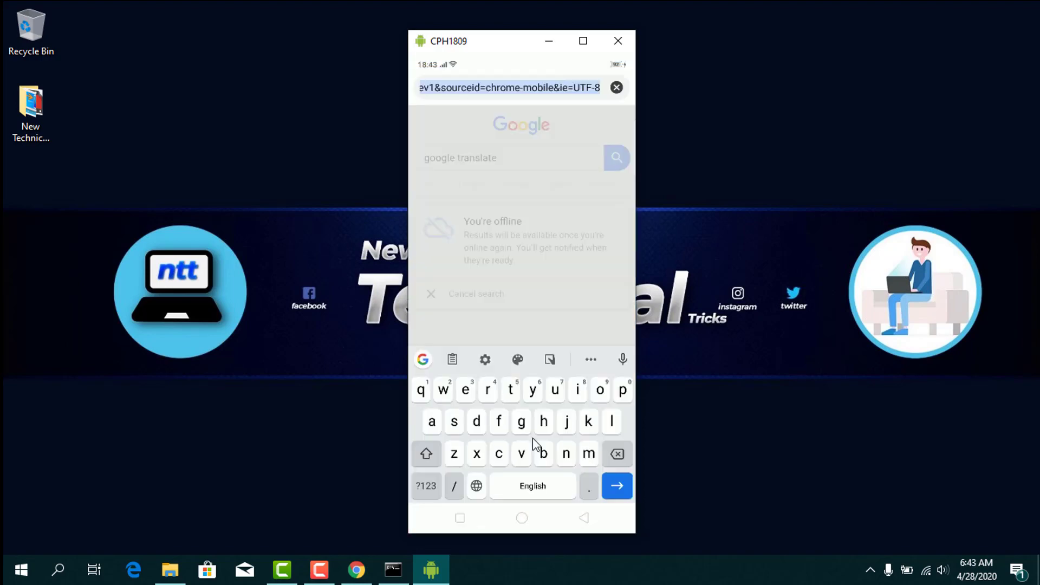
pyautogui.write('google translate')
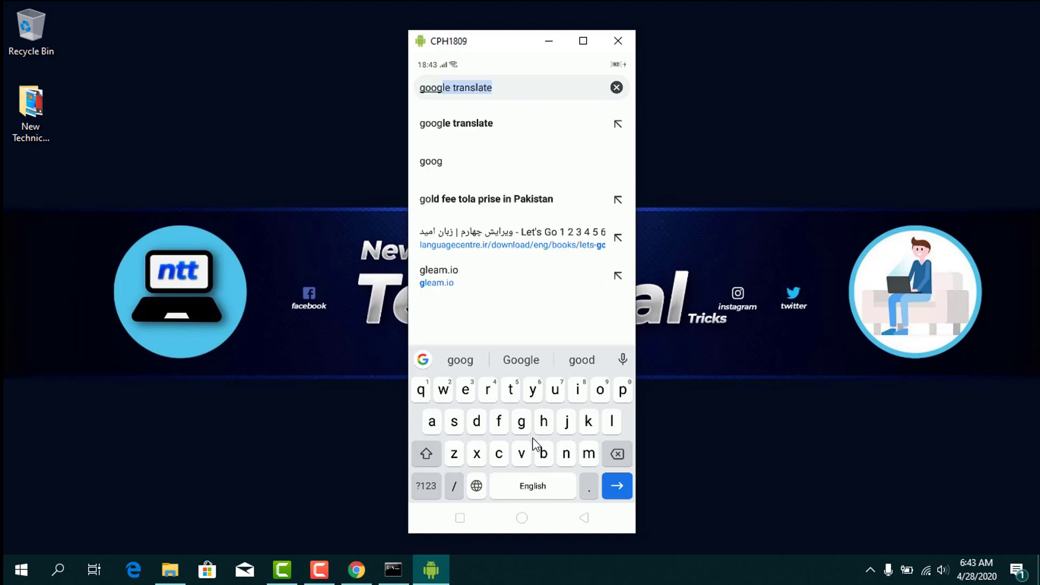
pyautogui.click(531, 437)
pyautogui.rightClick(532, 441)
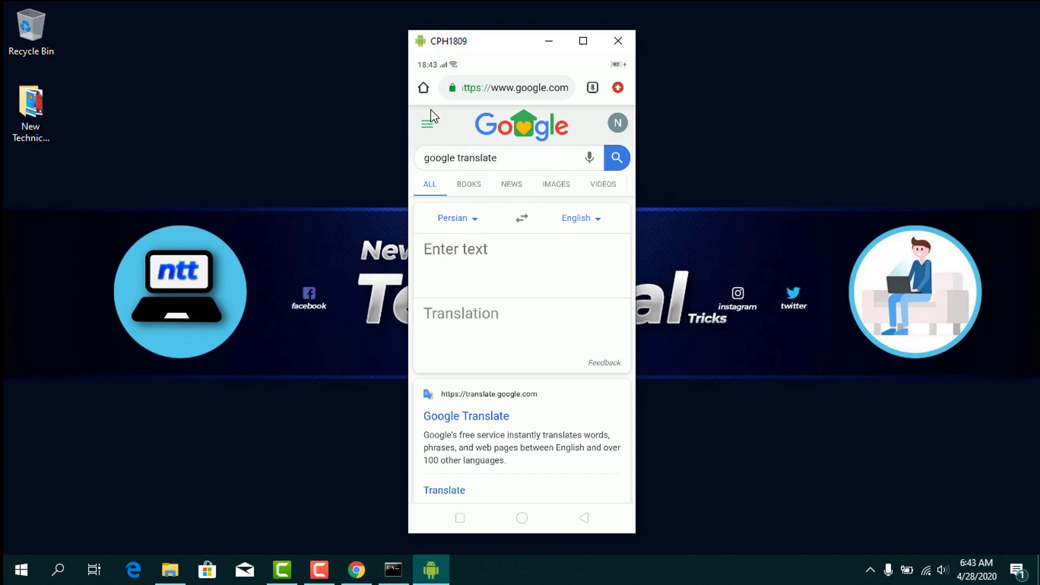
pyautogui.click(522, 517)
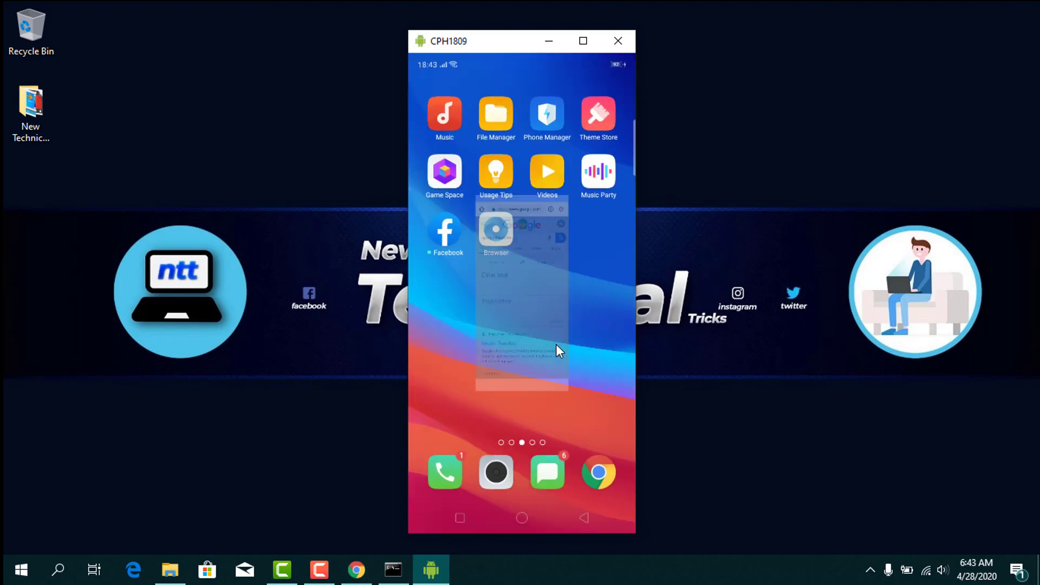
# Reposition the mirror window, launch Pooking City, and start Level 5.
pyautogui.moveTo(536, 318); pyautogui.dragTo(325, 336)
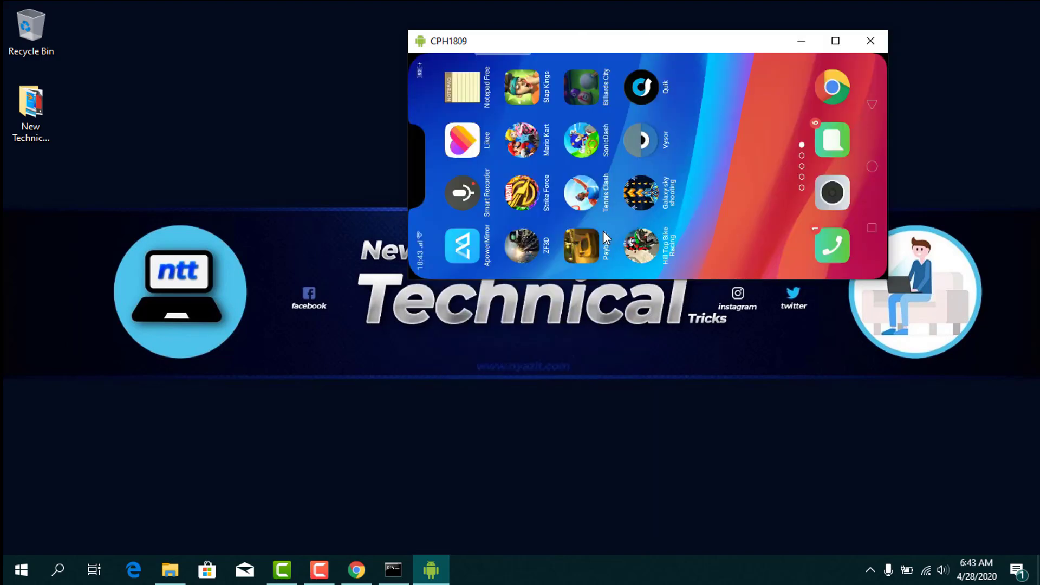
pyautogui.moveTo(590, 40); pyautogui.dragTo(459, 129)
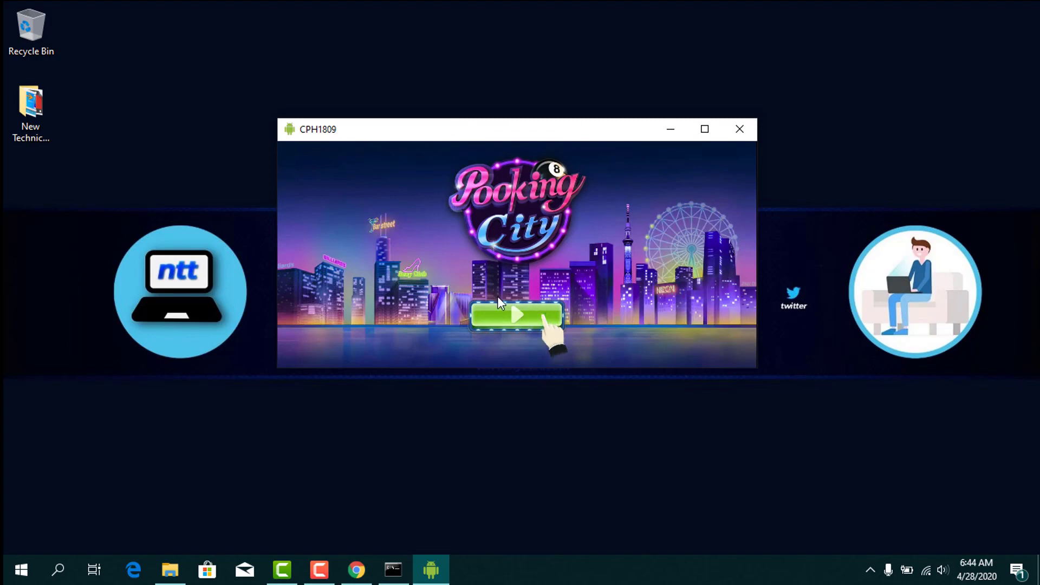
pyautogui.click(506, 313)
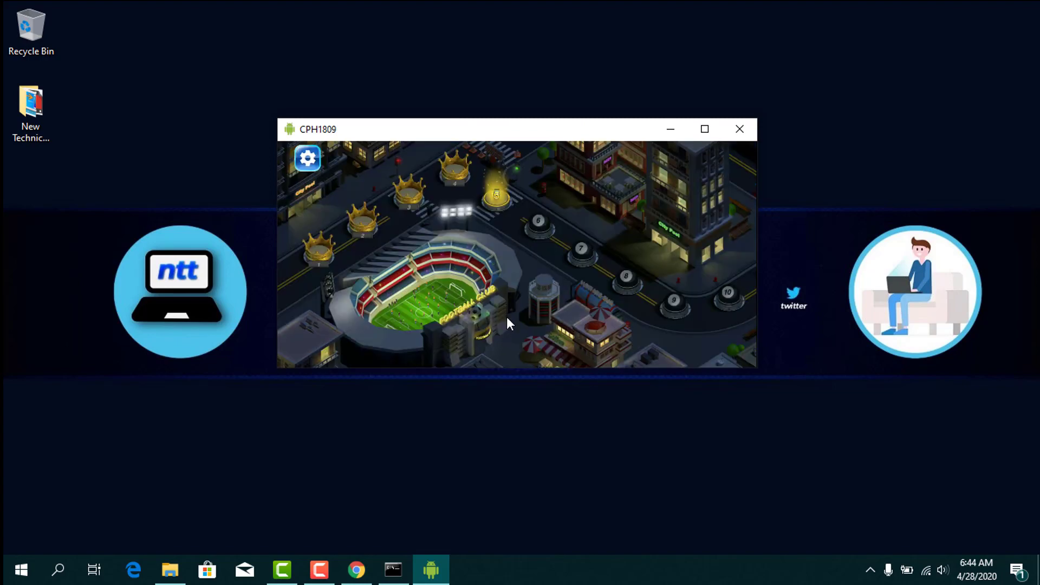
pyautogui.click(497, 199)
pyautogui.click(511, 319)
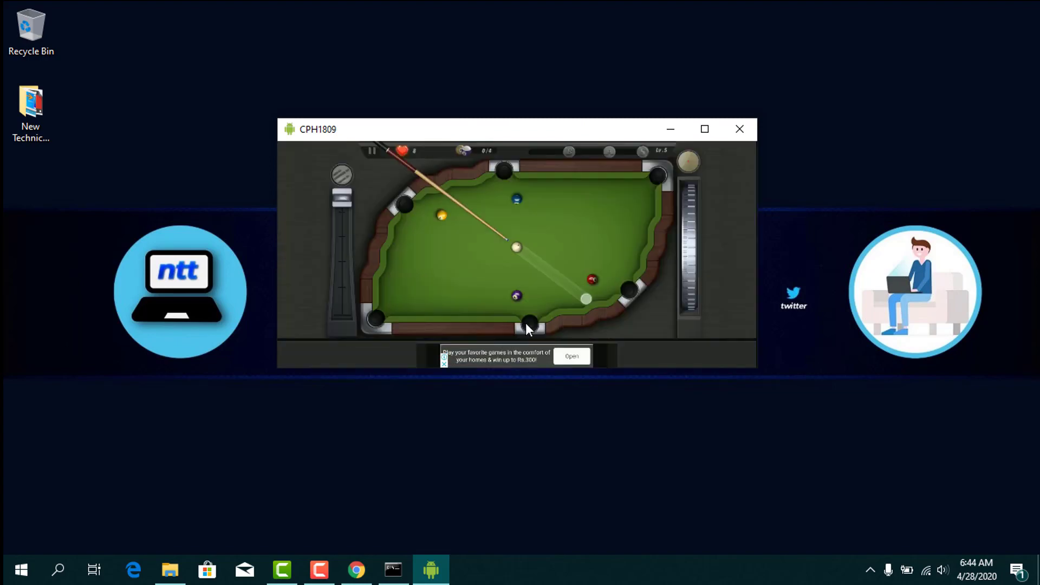
# Aim and shoot to pot the red ball, then the blue ball, and set power again.
pyautogui.moveTo(592, 252); pyautogui.dragTo(599, 232)
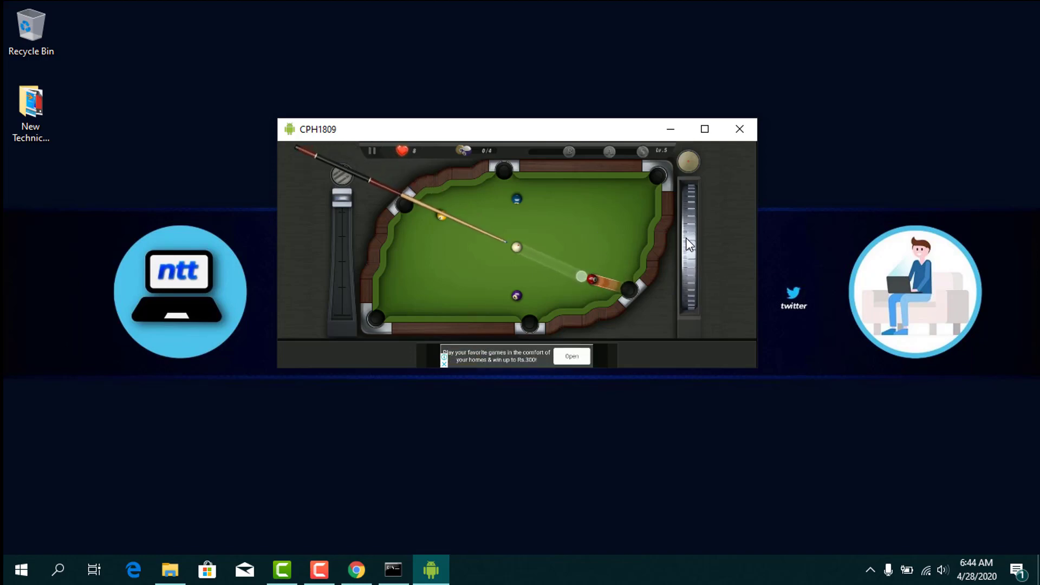
pyautogui.moveTo(336, 209); pyautogui.dragTo(344, 324)
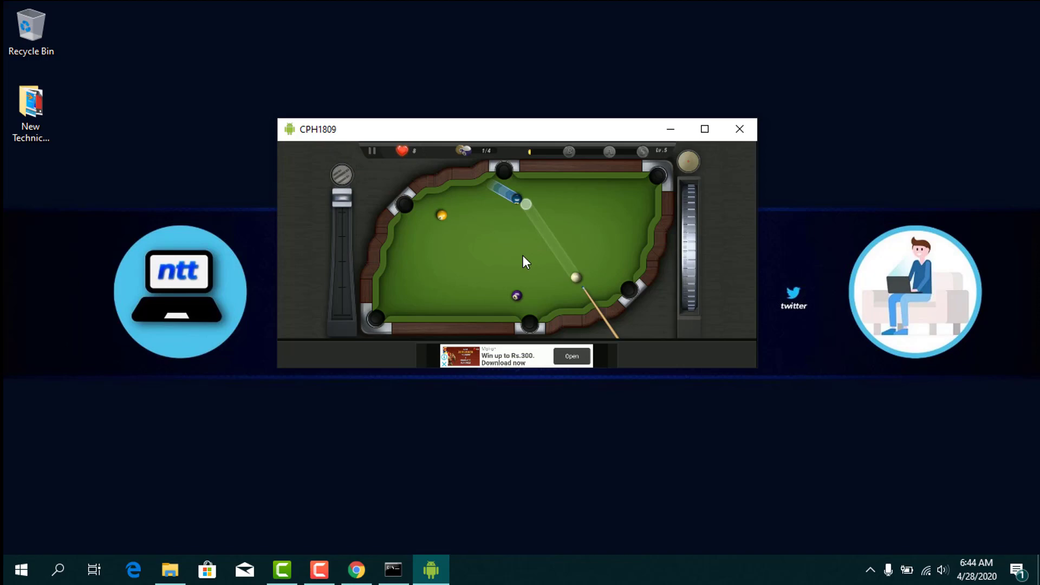
pyautogui.moveTo(522, 255); pyautogui.dragTo(467, 228)
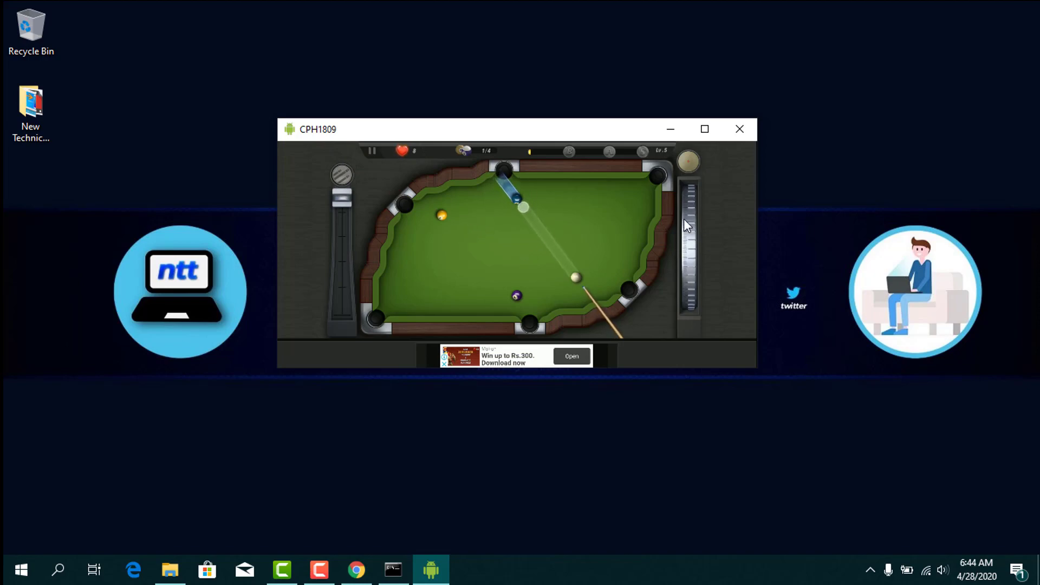
pyautogui.moveTo(683, 218)
pyautogui.mouseDown()
pyautogui.moveTo(687, 195)
pyautogui.moveTo(683, 238)
pyautogui.mouseUp()
pyautogui.moveTo(338, 216); pyautogui.dragTo(344, 276)
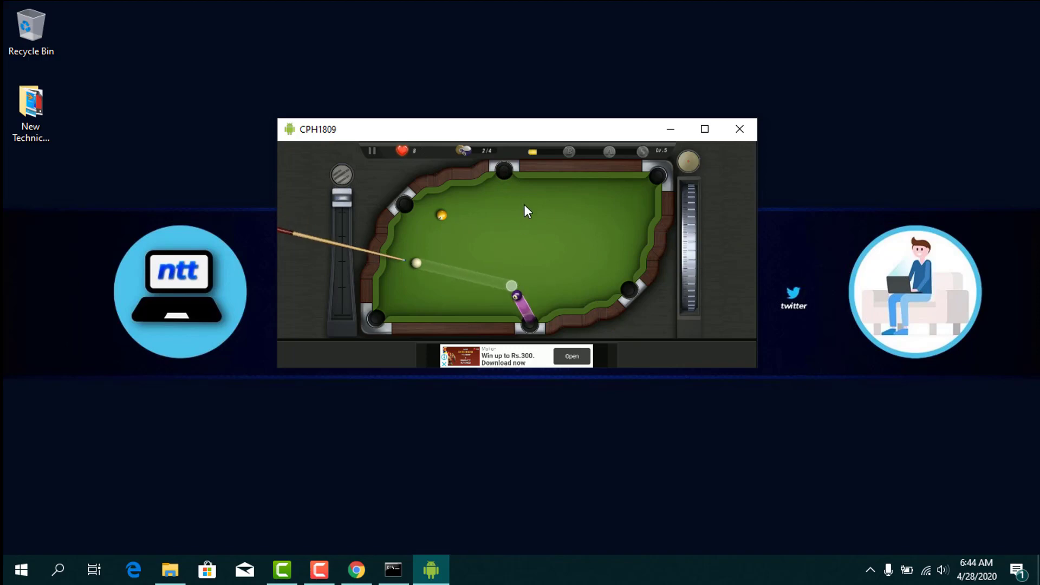
pyautogui.moveTo(341, 197); pyautogui.dragTo(346, 300)
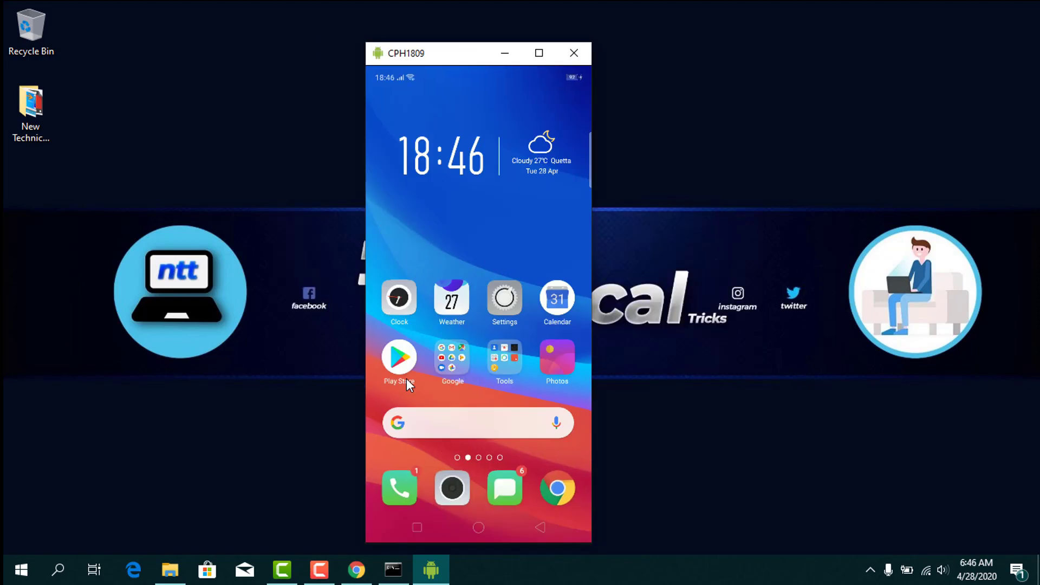
# Toggle full screen with Ctrl+F, swipe to home page 3 (Music and Browser), then exit full screen.
pyautogui.hotkey('ctrl', 'f')
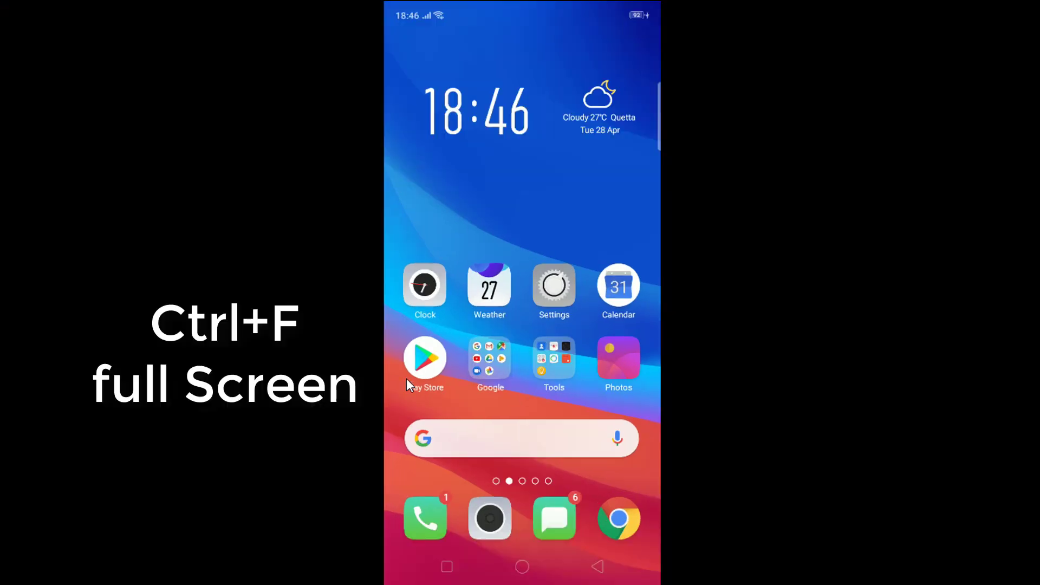
pyautogui.moveTo(581, 269); pyautogui.dragTo(427, 258)
pyautogui.moveTo(619, 294); pyautogui.dragTo(703, 410)
pyautogui.moveTo(607, 384); pyautogui.dragTo(414, 387)
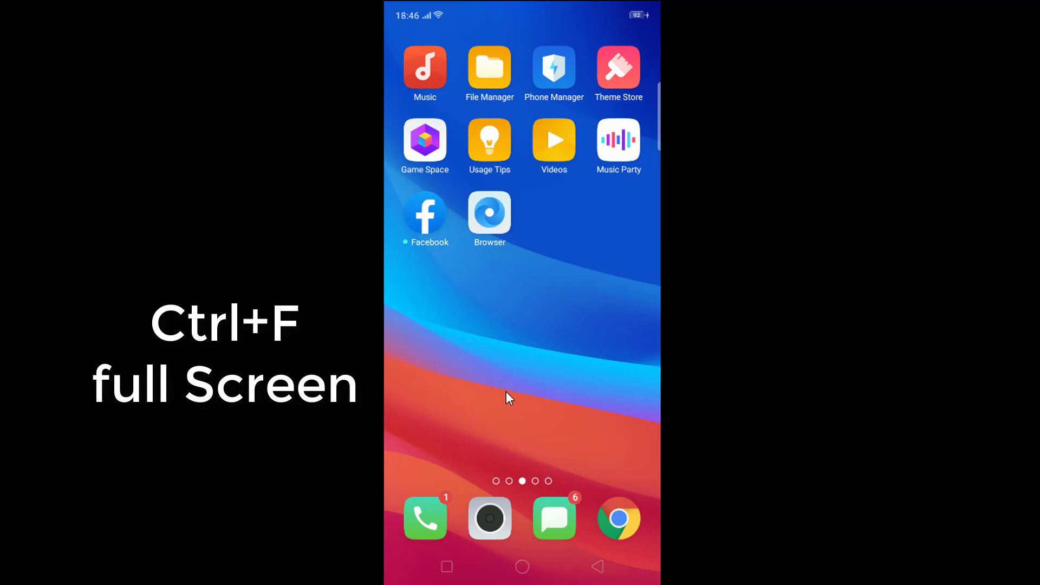
pyautogui.hotkey('ctrl', 'f')
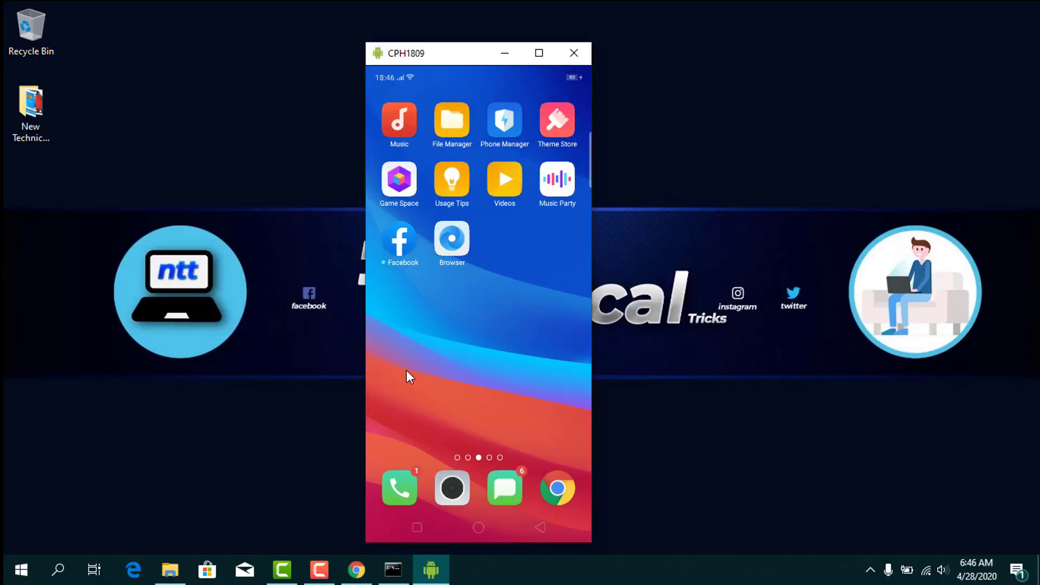
# Return to the clock home page, launch YouTube from the Google folder and open its search.
pyautogui.moveTo(408, 376); pyautogui.dragTo(547, 390)
pyautogui.click(450, 358)
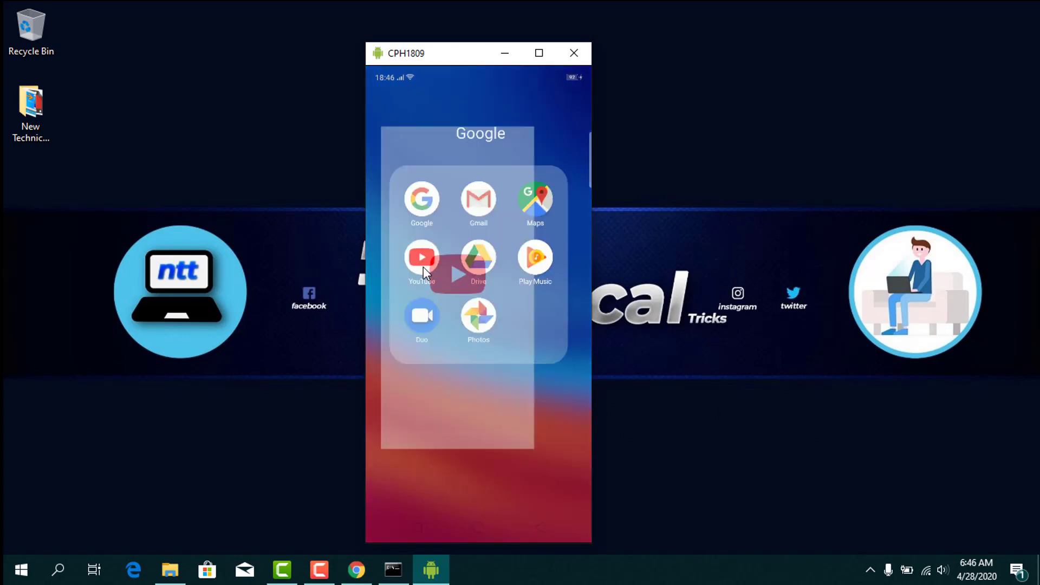
pyautogui.click(424, 268)
pyautogui.click(540, 97)
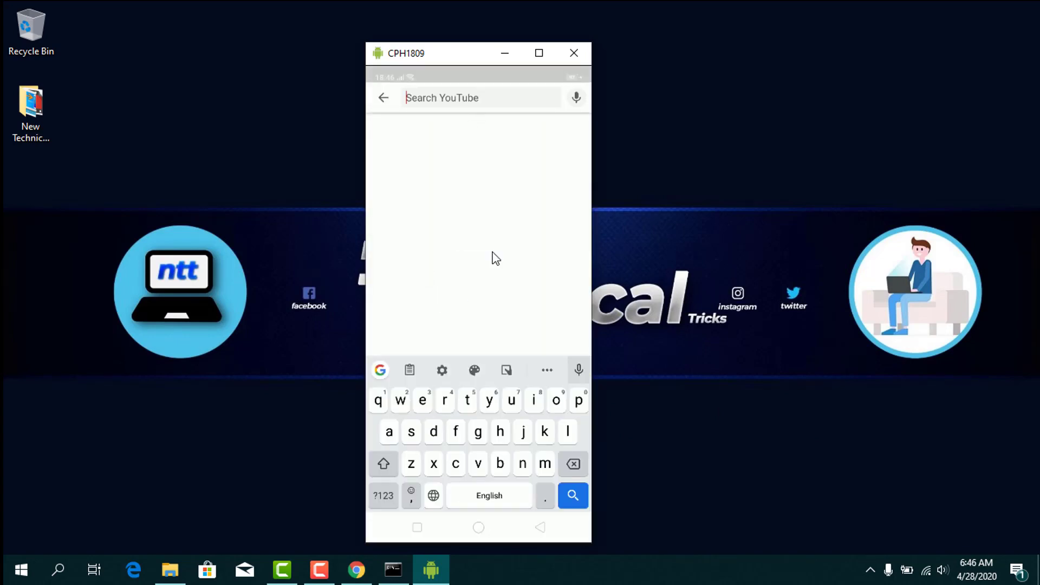
# Enter 'new technical tricks' on the on-screen keyboard and submit the YouTube search.
pyautogui.click(522, 463)
pyautogui.click(422, 401)
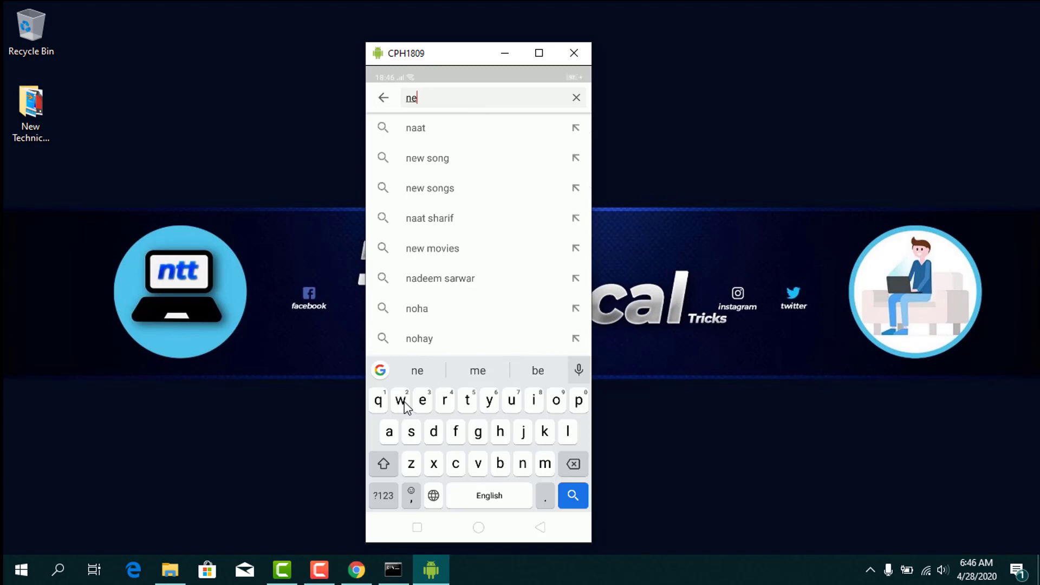
pyautogui.click(401, 400)
pyautogui.click(476, 501)
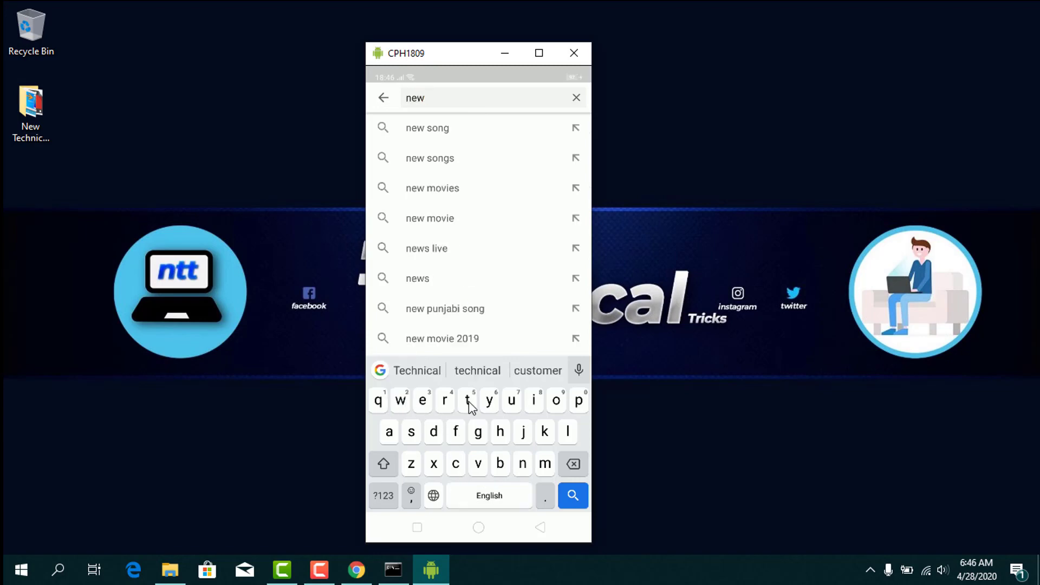
pyautogui.click(470, 372)
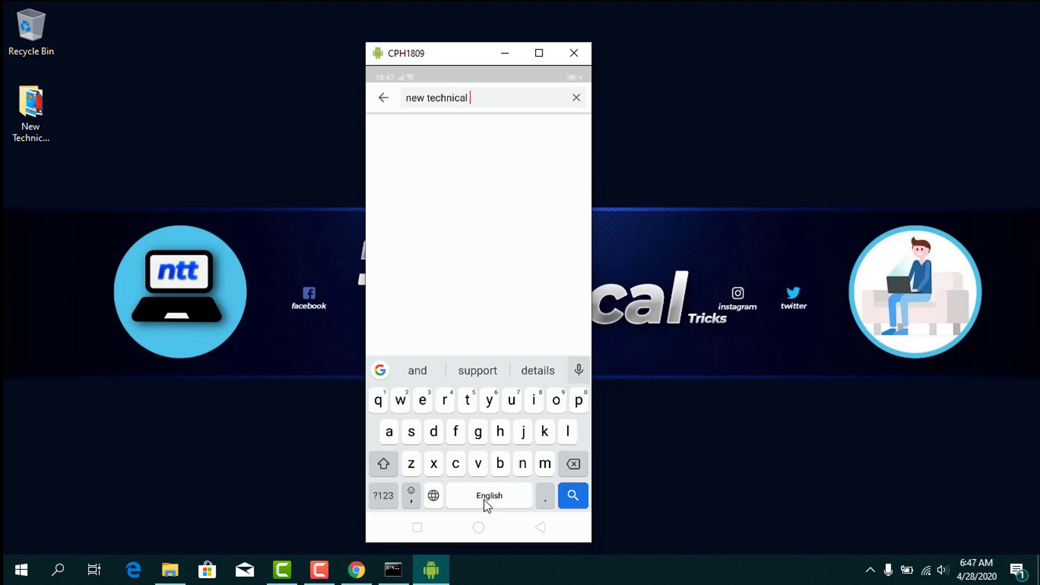
pyautogui.click(467, 400)
pyautogui.click(445, 400)
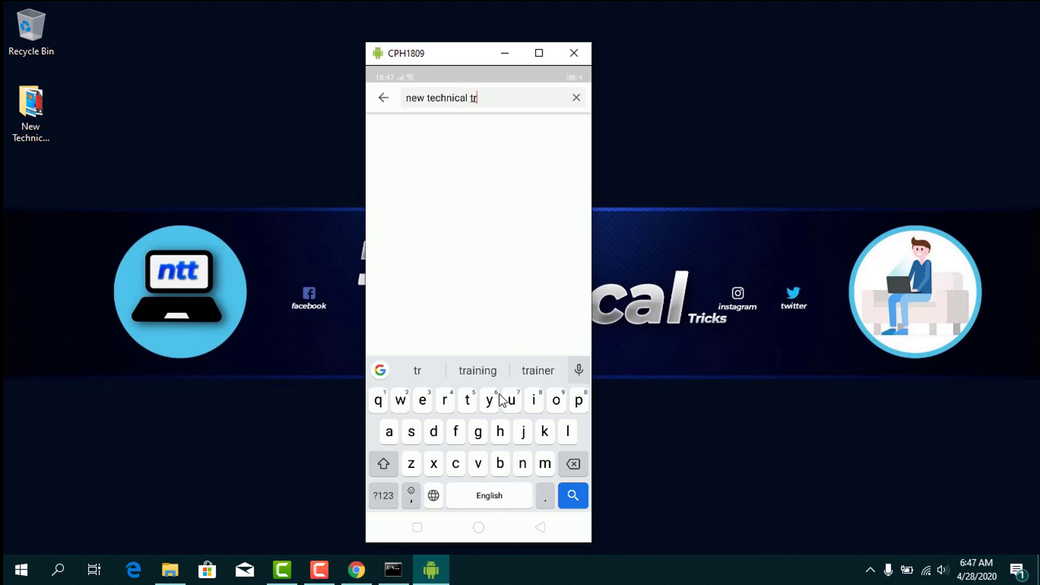
pyautogui.click(533, 400)
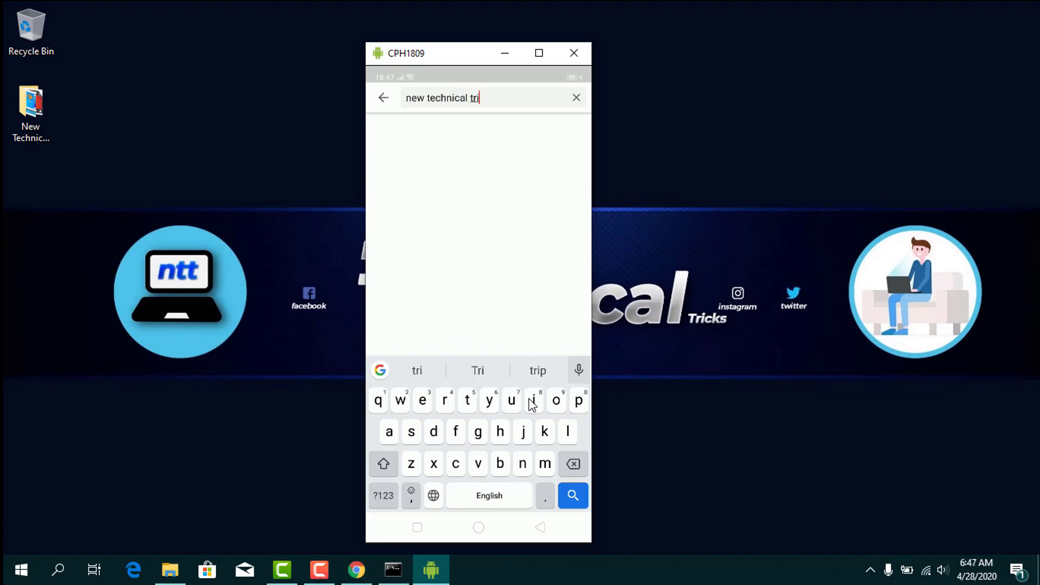
pyautogui.click(457, 465)
pyautogui.click(545, 432)
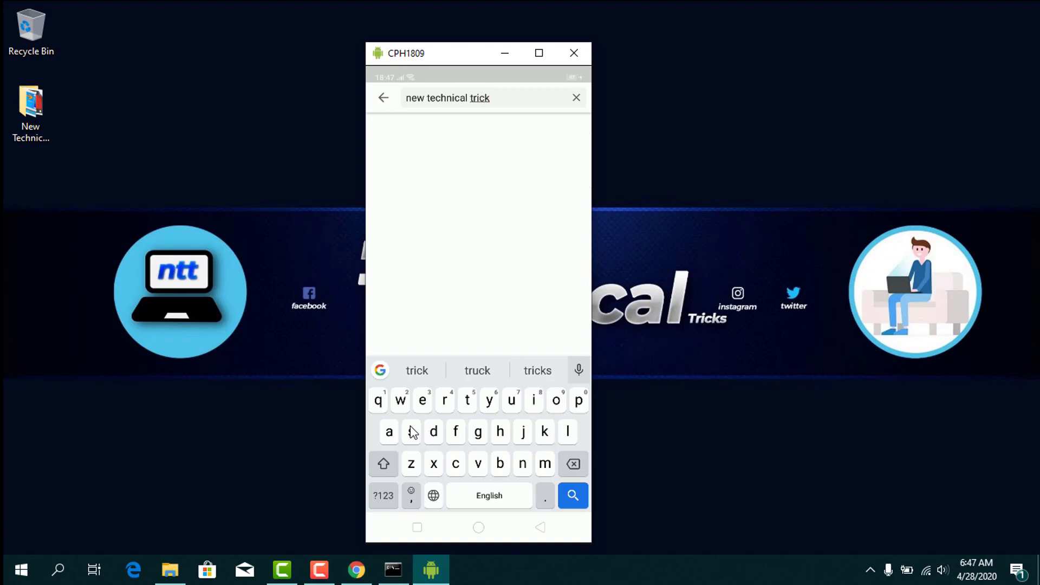
pyautogui.click(412, 431)
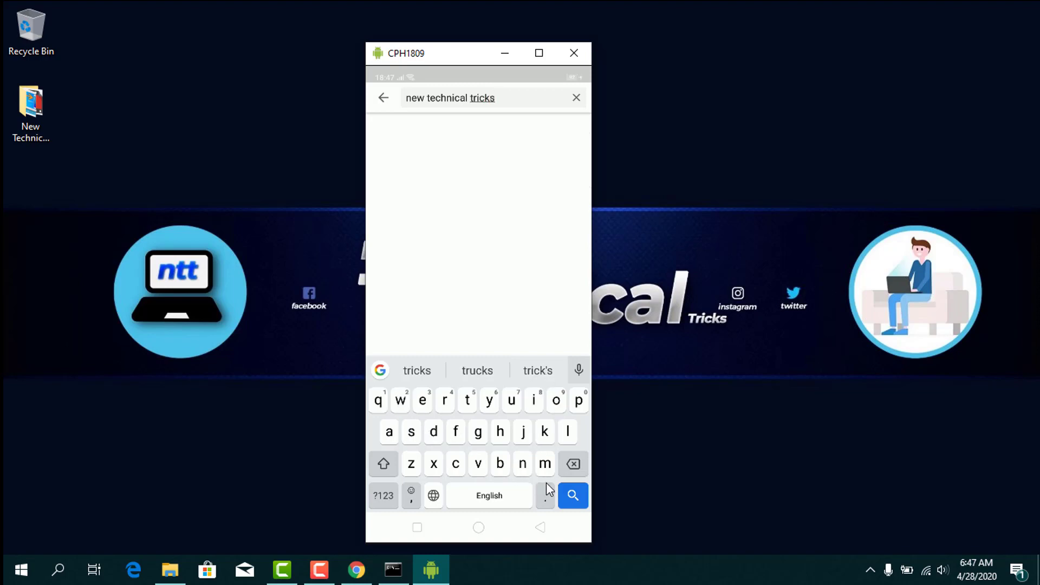
pyautogui.click(563, 499)
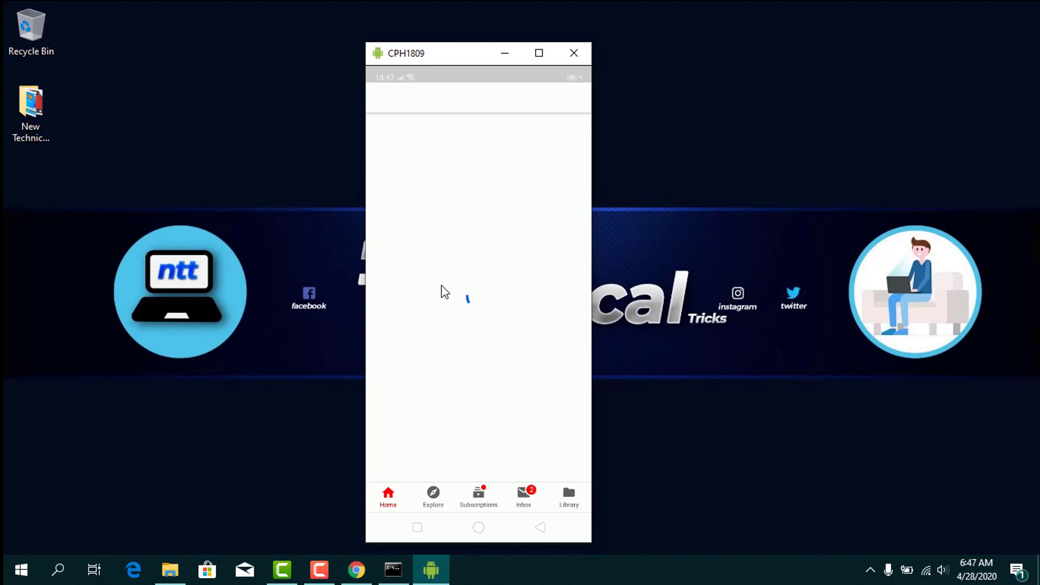